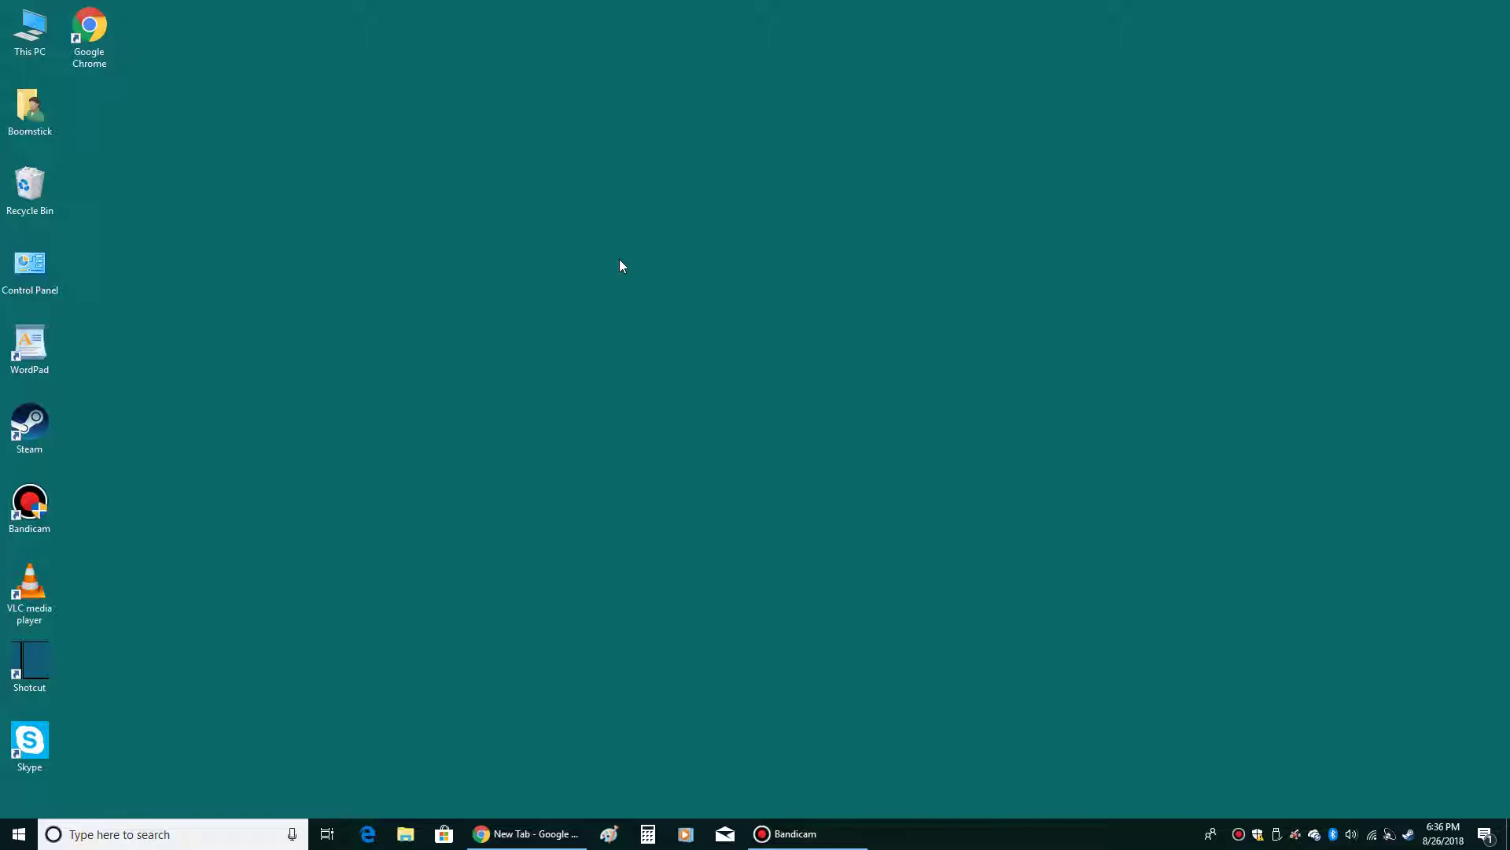
- Bring Chrome back from the taskbar, close the Inbox and Facebook tabs, and restore it down from full screen
click(526, 832)
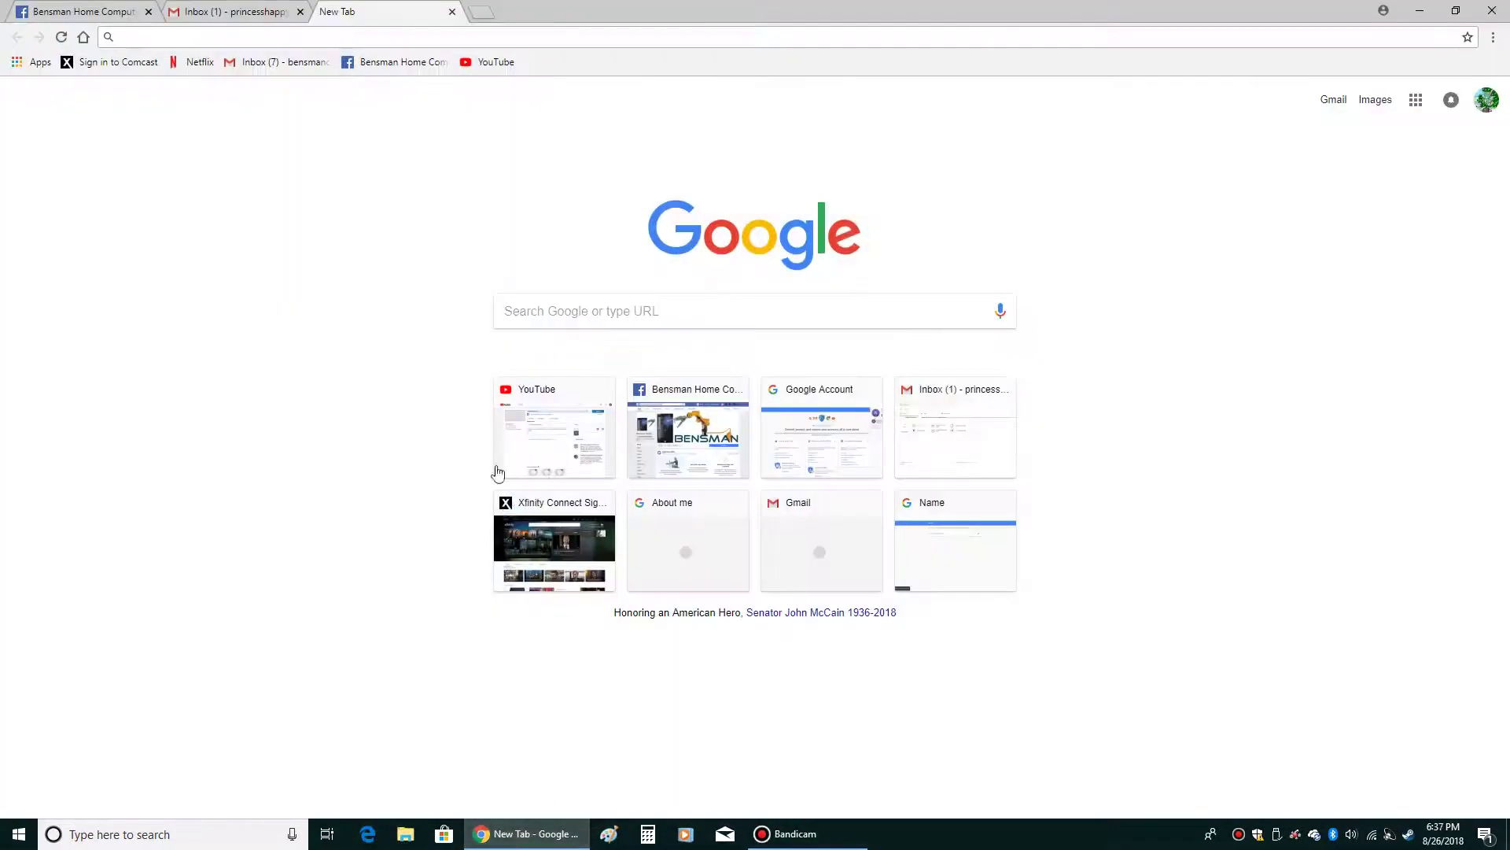
click(300, 11)
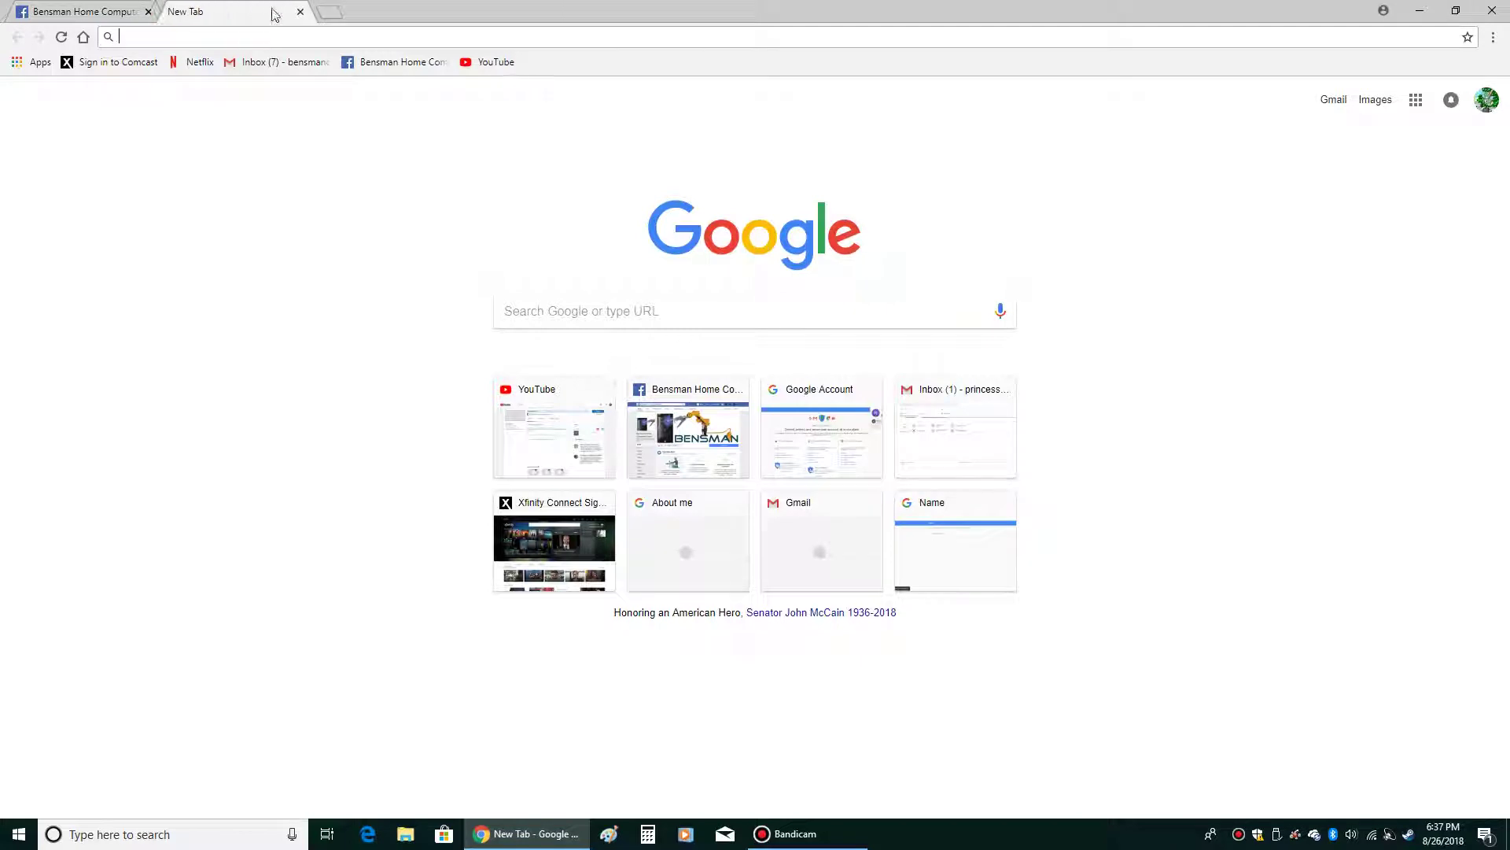
click(148, 12)
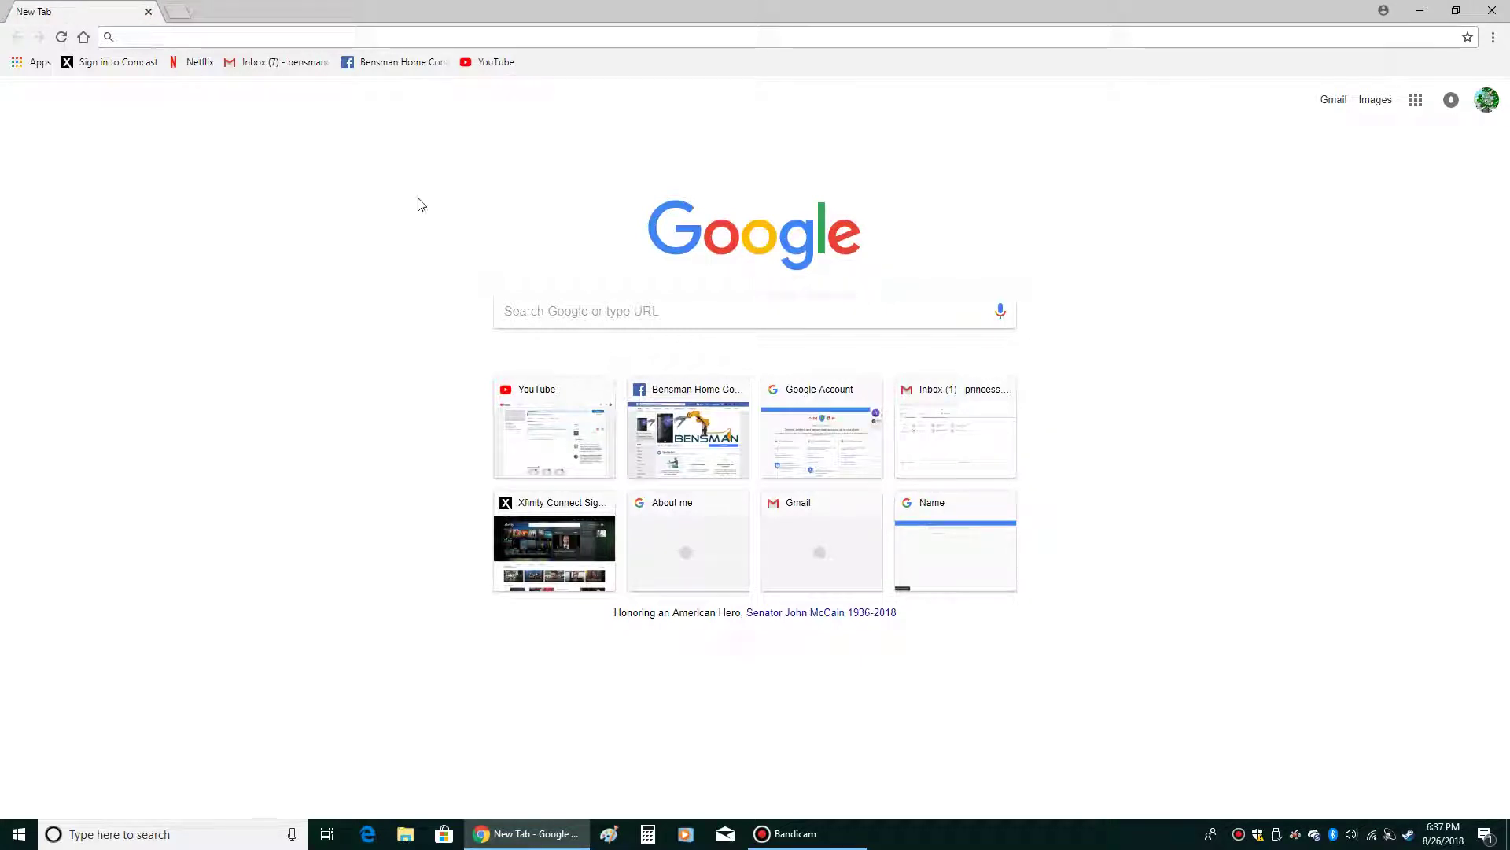
click(1456, 10)
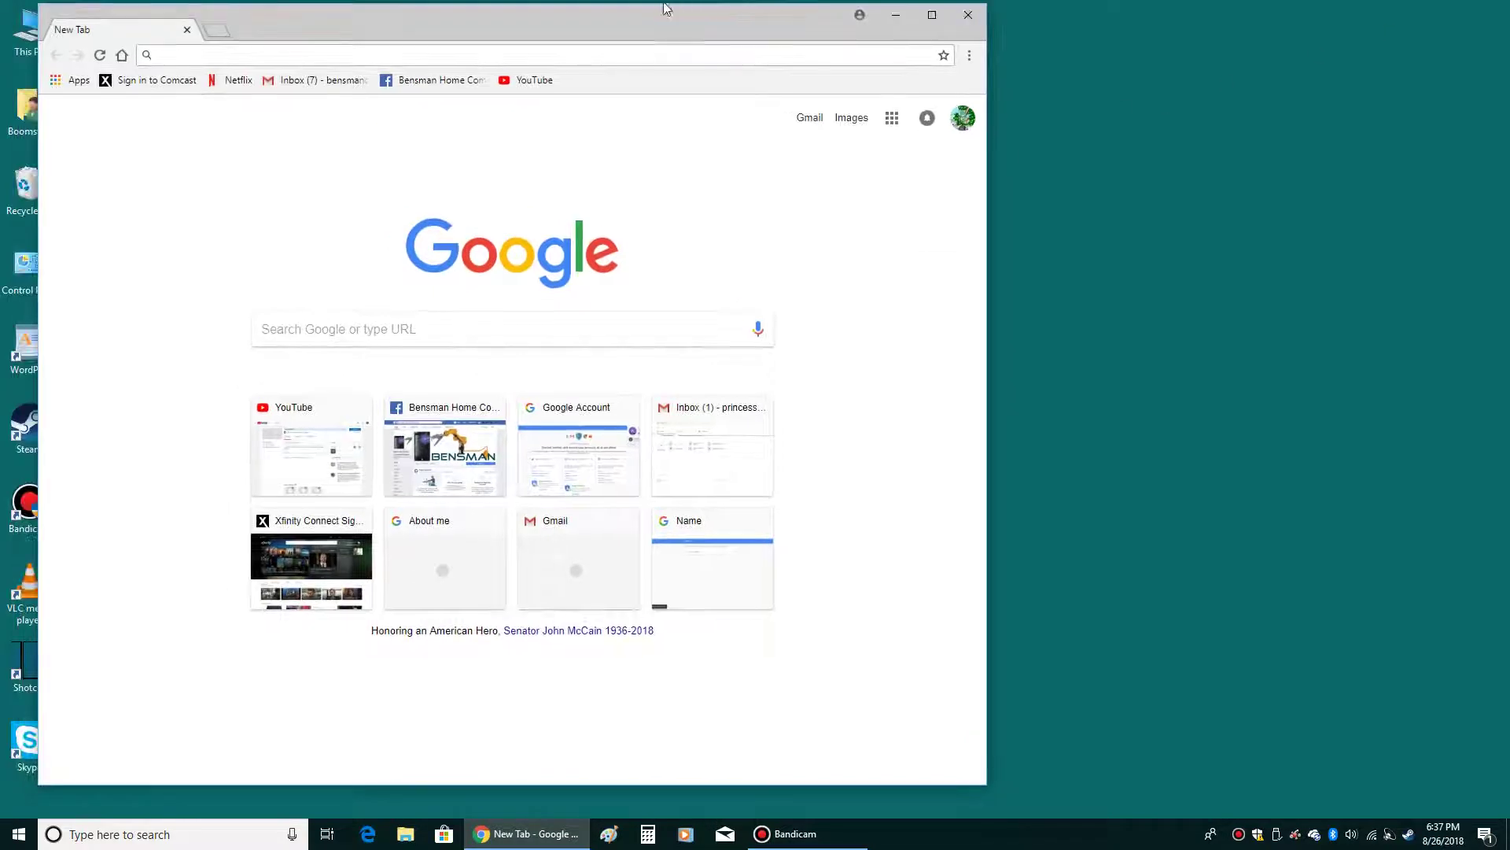
- Move the Chrome window right toward the centre and add three blank tabs
drag(659, 13, 877, 27)
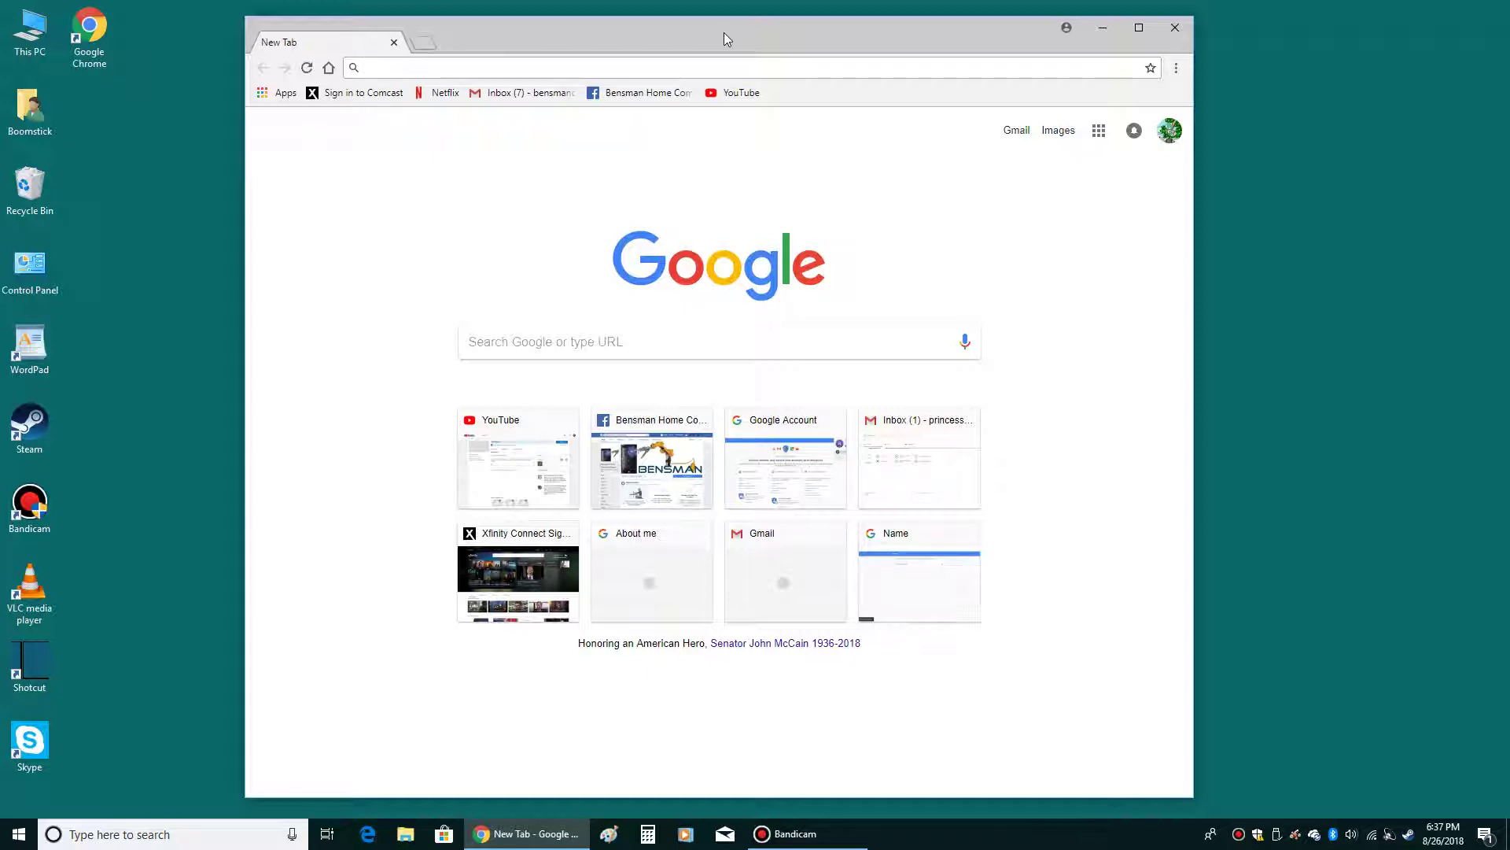
mouse_move(724, 31)
mouse_down()
mouse_move(674, 57)
mouse_move(696, 37)
mouse_up()
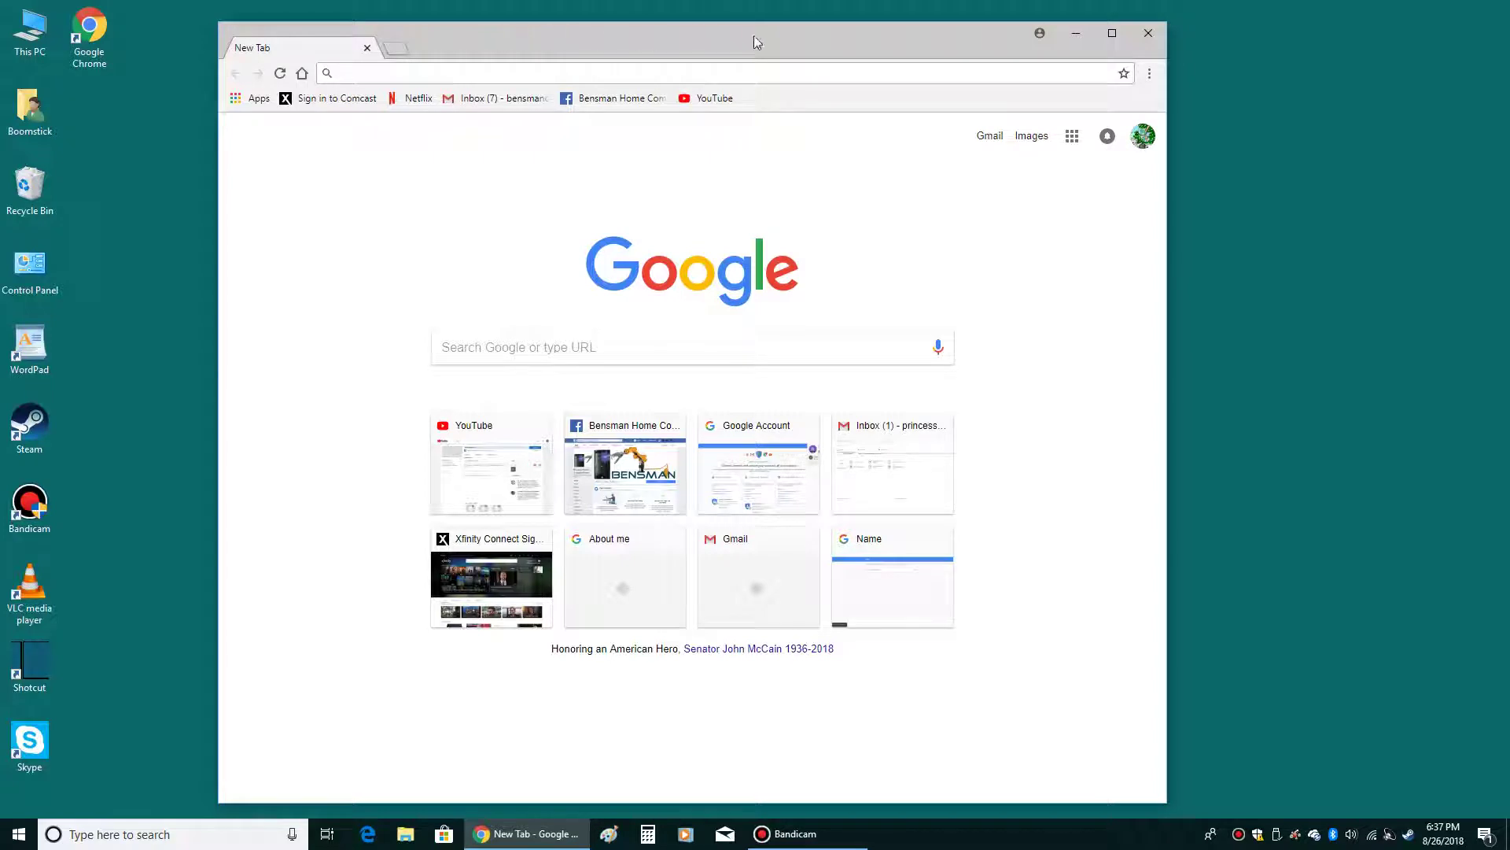
click(393, 48)
click(549, 49)
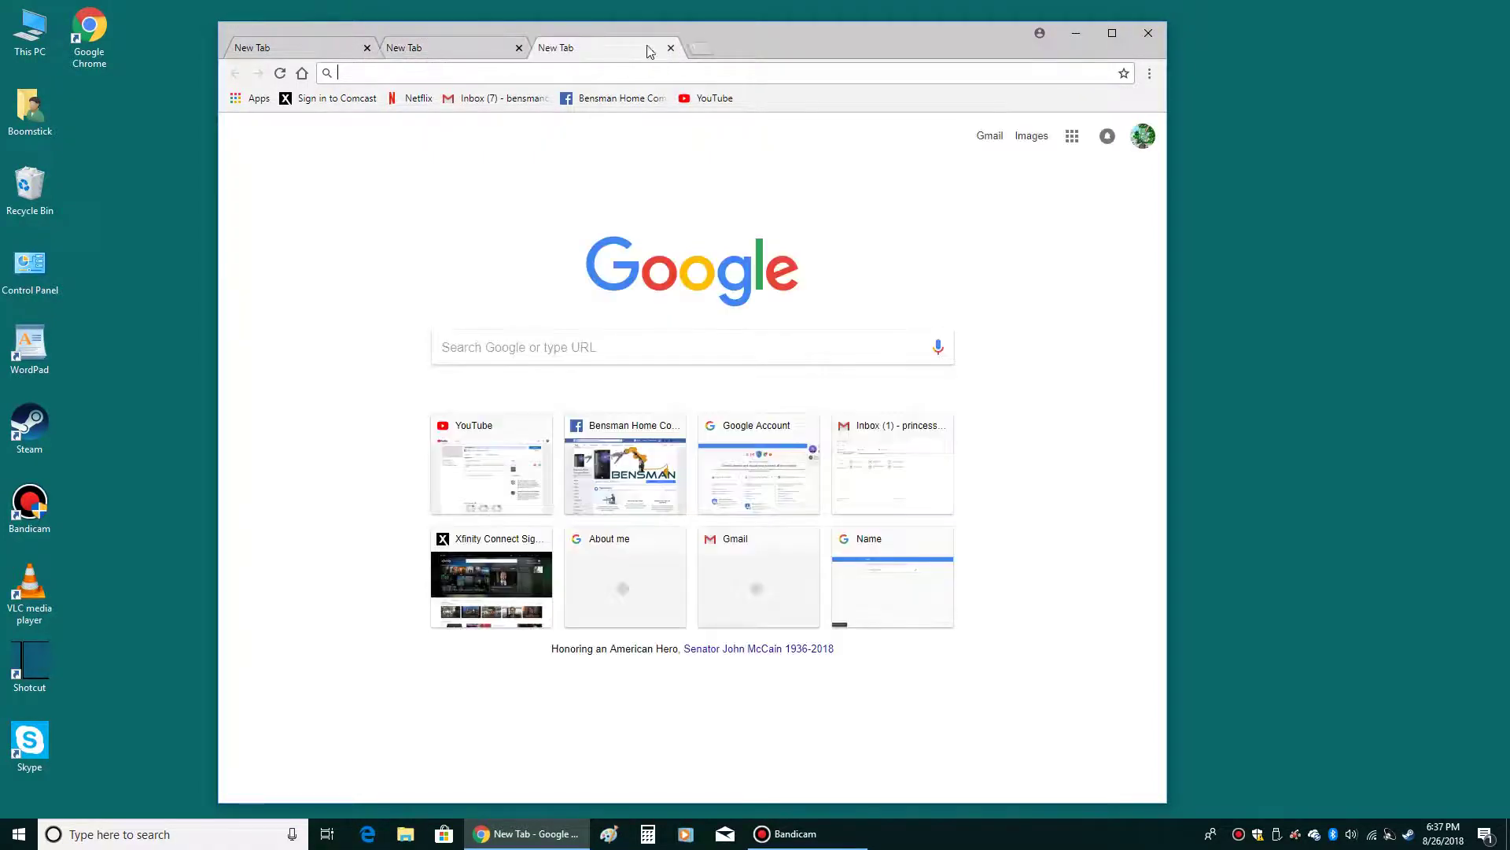
click(699, 50)
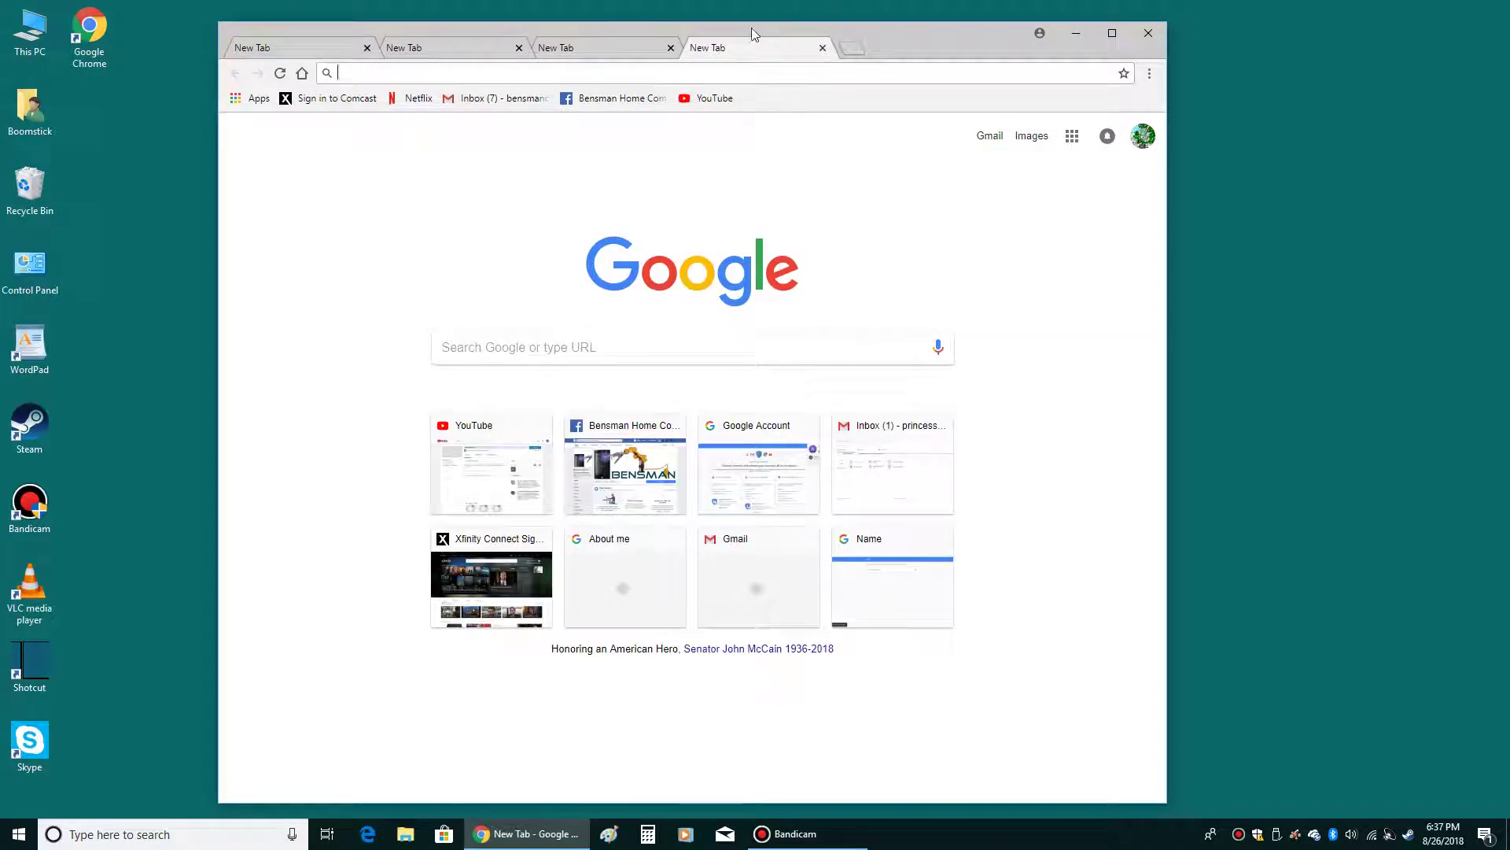
- Close the three extra blank tabs, leaving a single New Tab
click(518, 48)
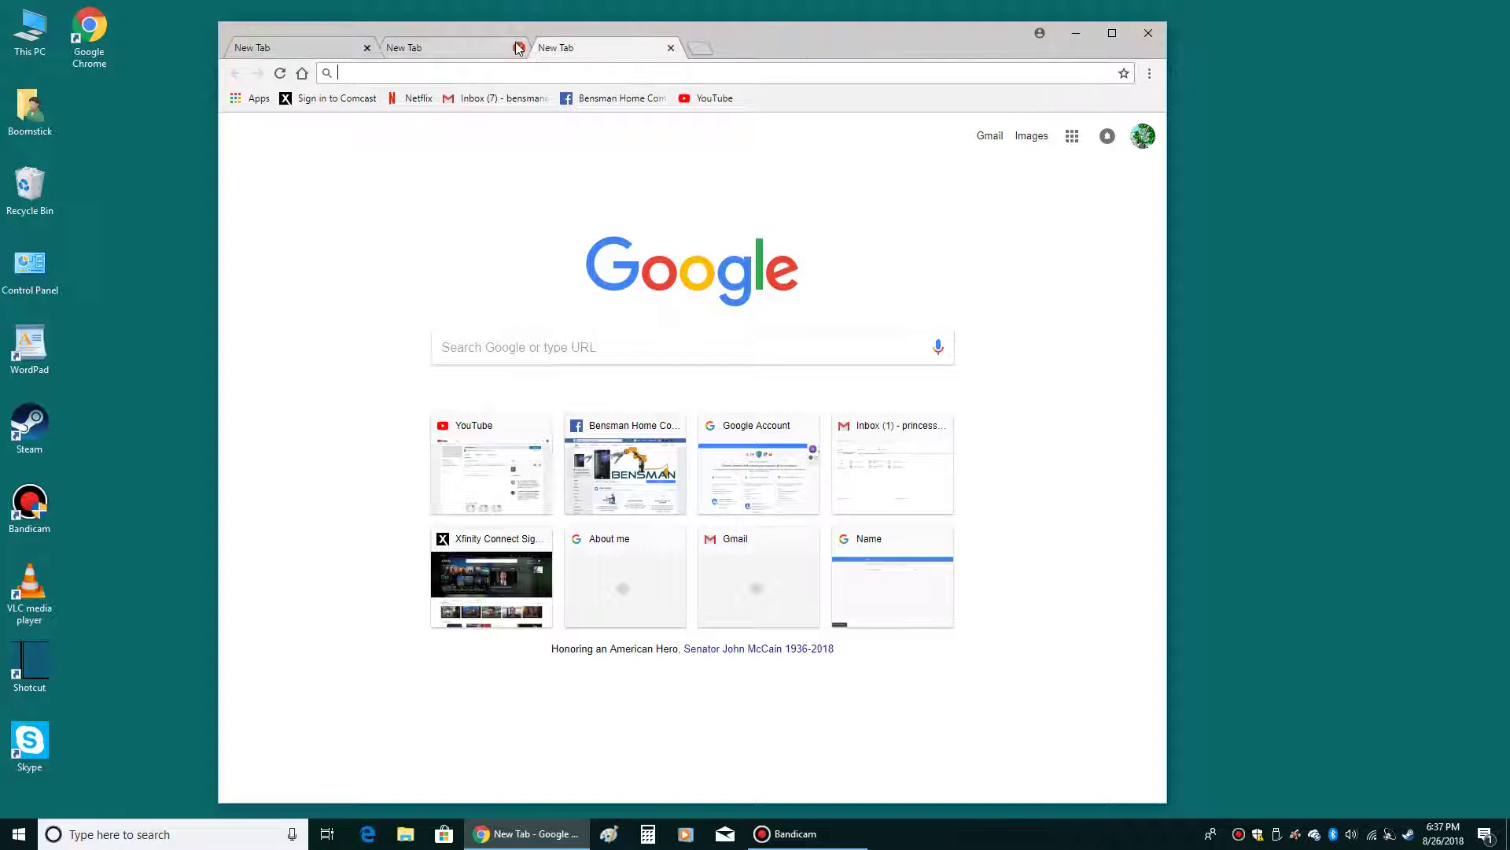
click(518, 48)
click(518, 48)
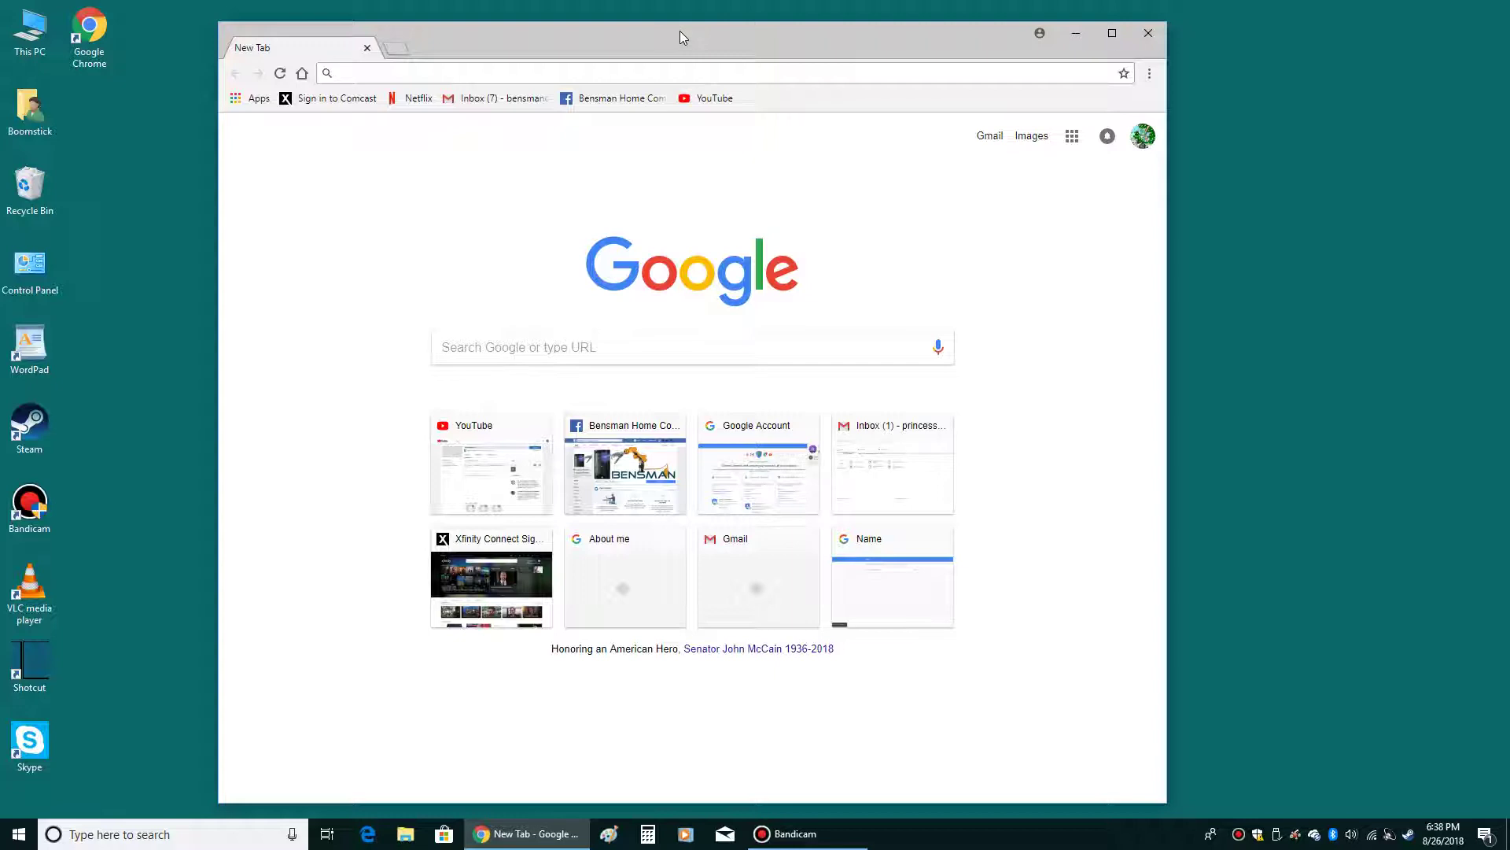
- Drag the Chrome window slightly down, then all the way to the right screen edge
mouse_move(679, 32)
mouse_down()
mouse_move(610, 46)
mouse_move(485, 237)
mouse_move(621, 528)
mouse_move(1035, 474)
mouse_move(973, 79)
mouse_move(517, 71)
mouse_move(433, 449)
mouse_move(817, 554)
mouse_move(733, 229)
mouse_move(1426, 96)
mouse_move(55, 92)
mouse_move(314, 181)
mouse_move(625, 810)
mouse_move(592, 28)
mouse_move(602, 8)
mouse_move(620, 97)
mouse_move(647, 7)
mouse_move(650, 54)
mouse_move(659, 33)
mouse_up()
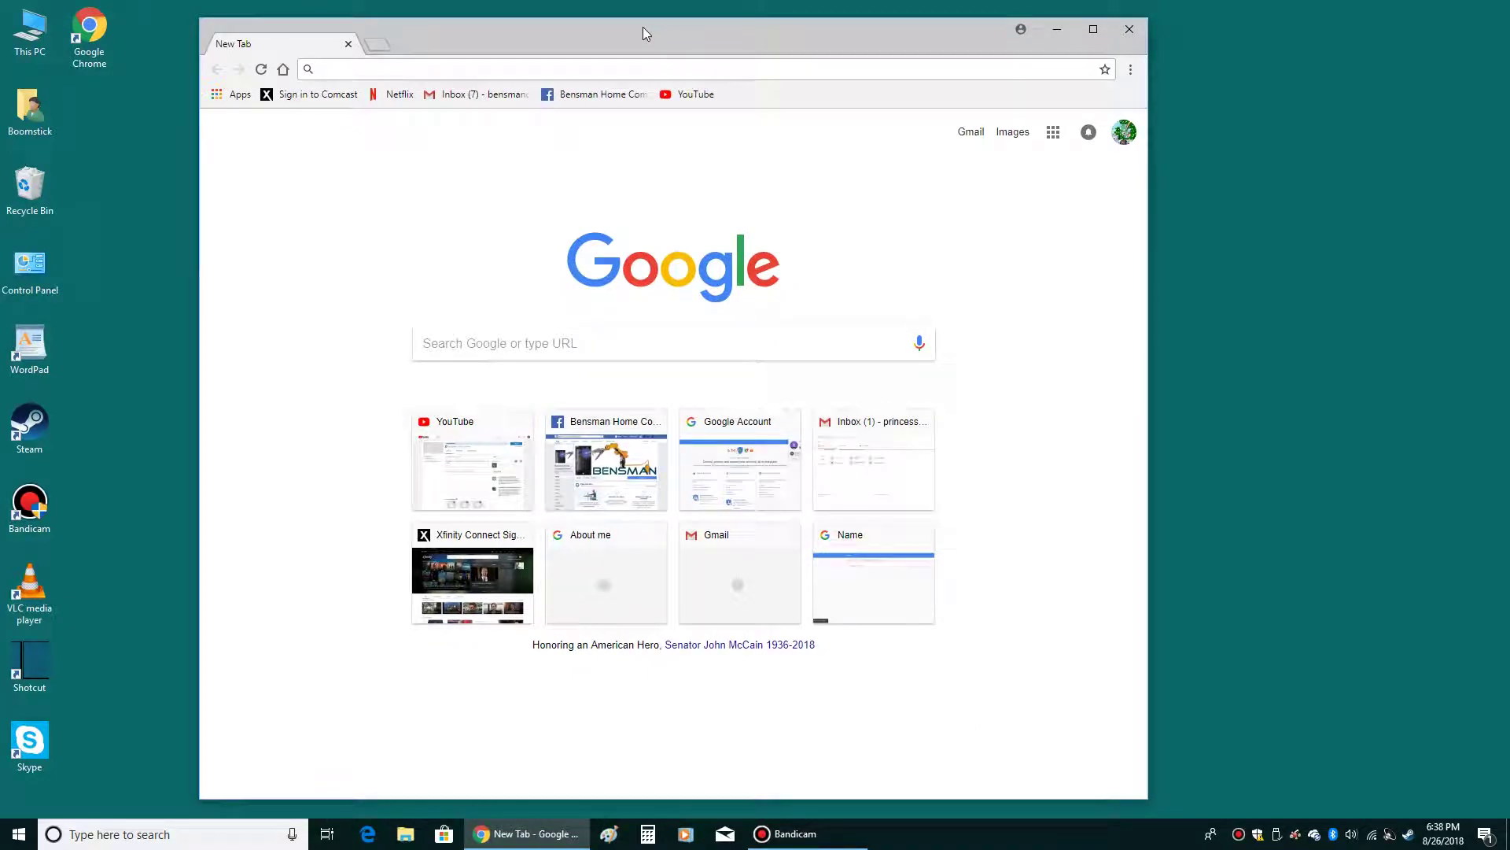
drag(671, 36, 1509, 43)
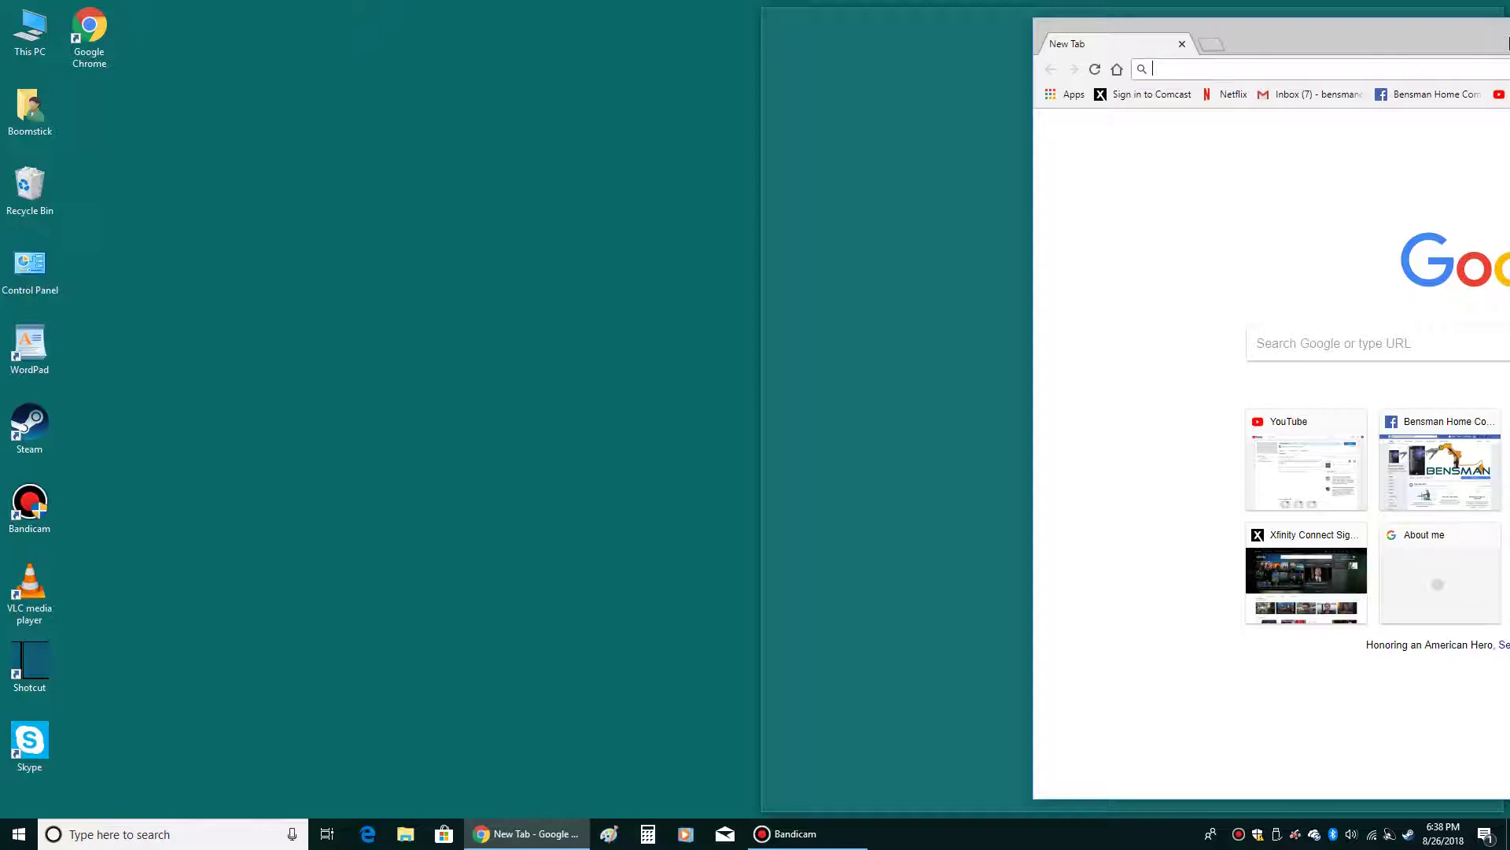
- Snap the window to the right half, then pull it free and drag it to the left edge
drag(1507, 44, 1504, 36)
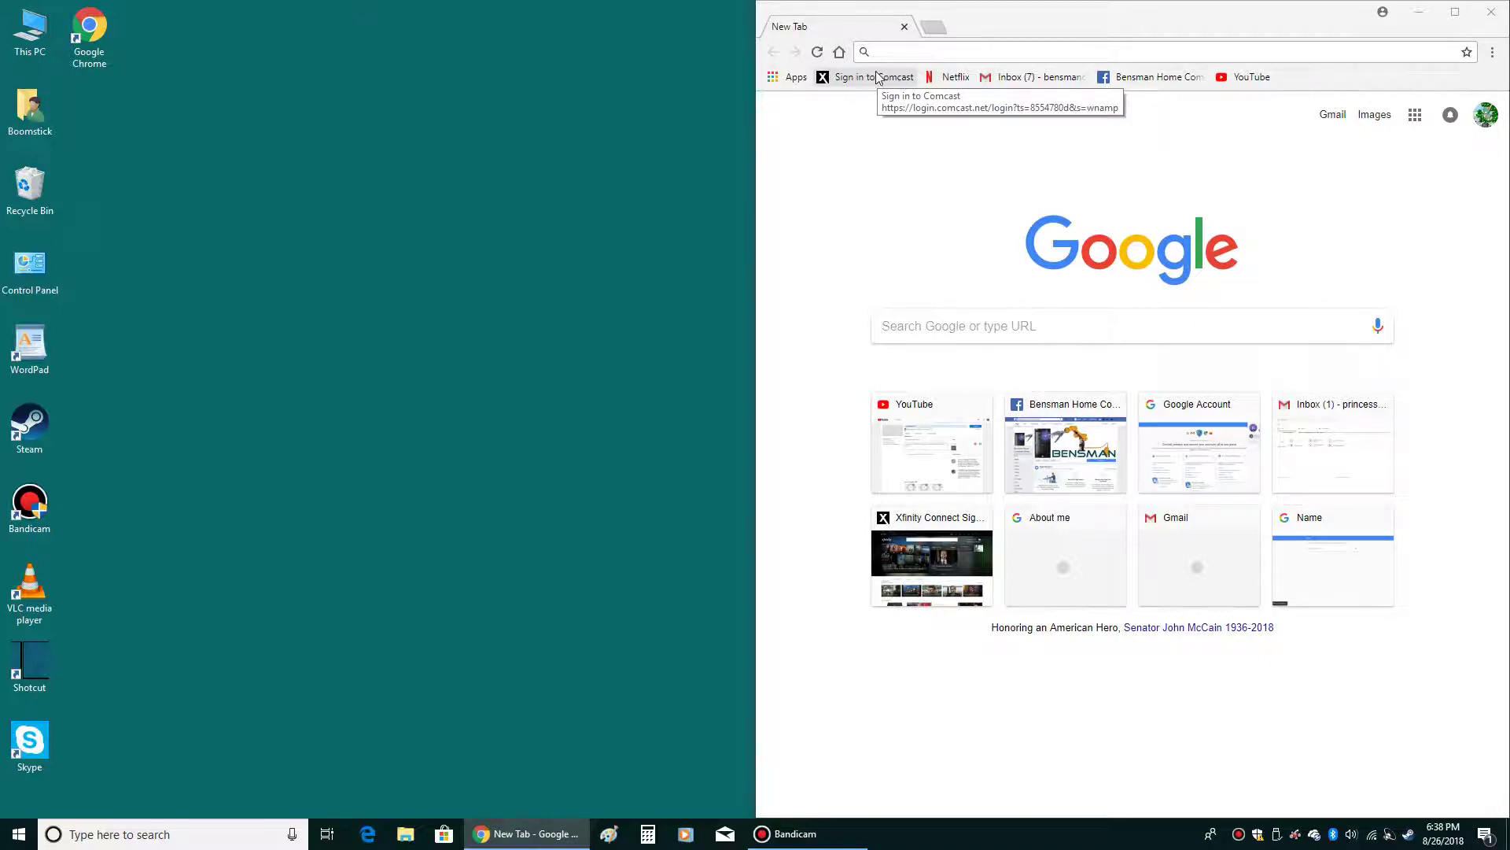
drag(1211, 19, 917, 22)
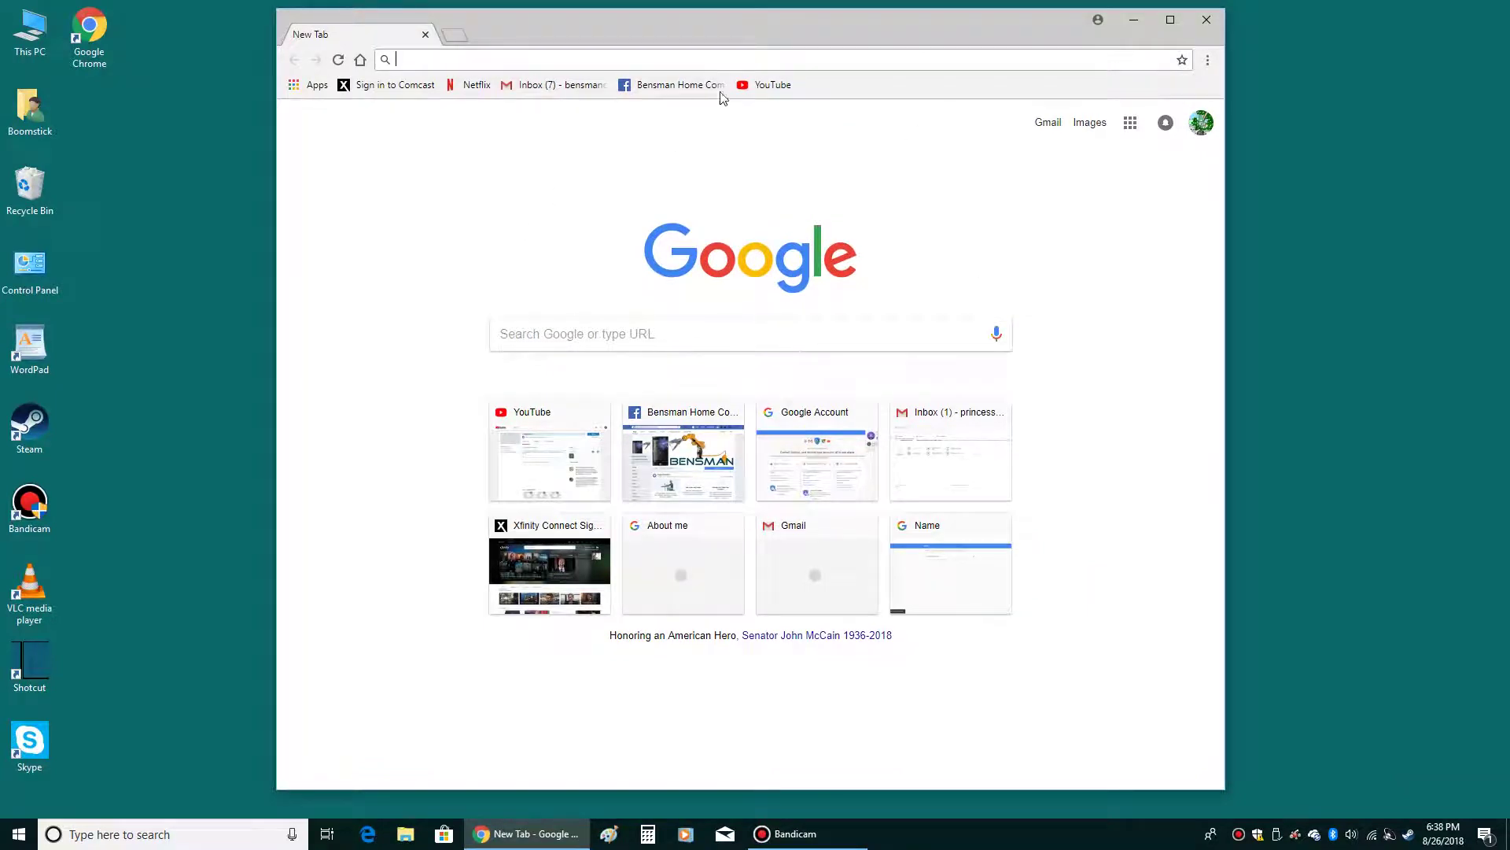
drag(782, 26, 1, 53)
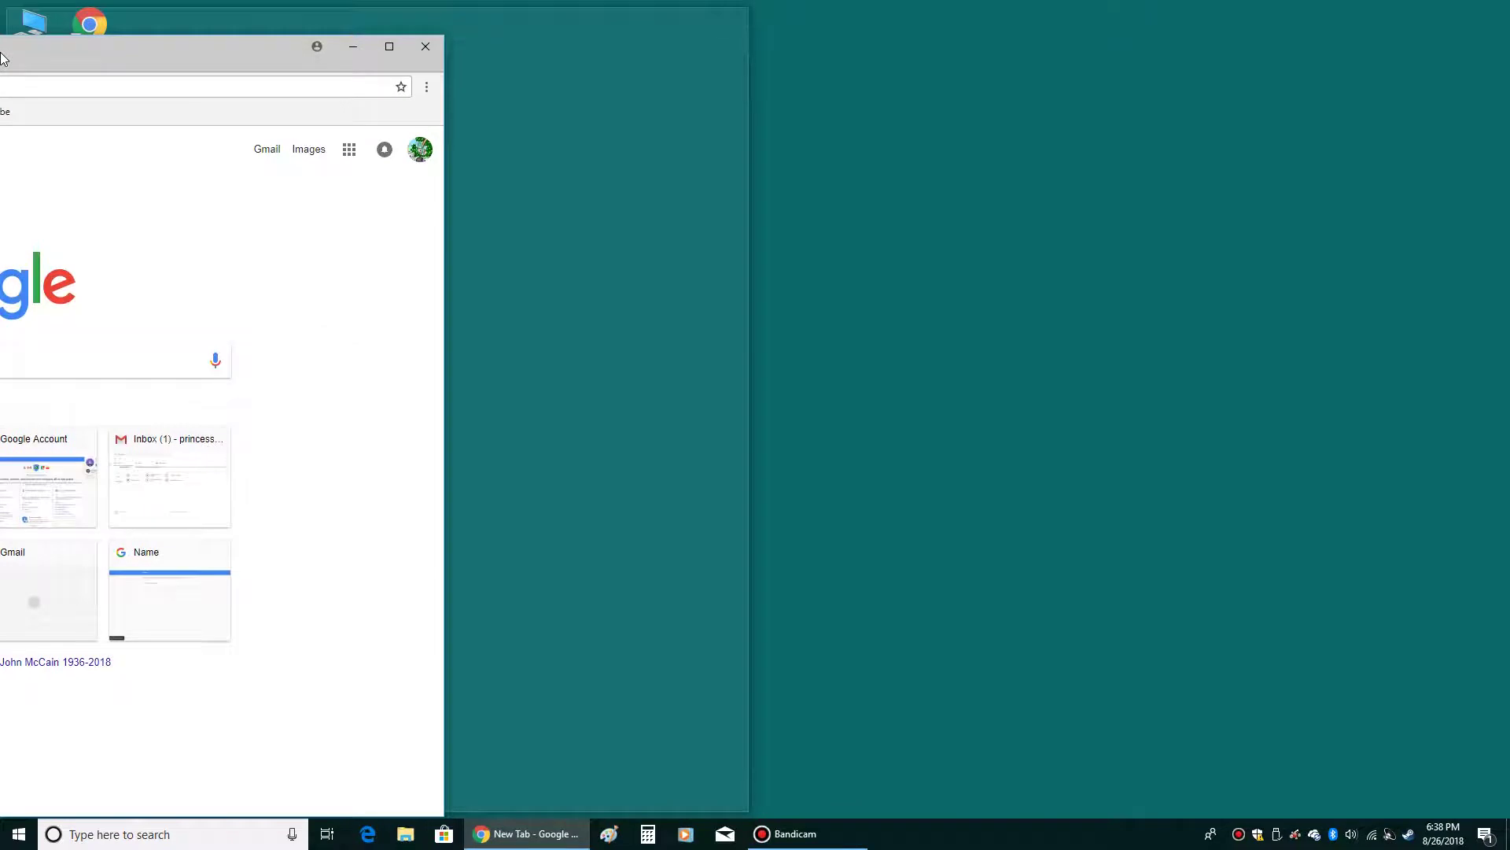
- Snap the window to the left half, then free it and move it back near the top
drag(1, 53, 3, 52)
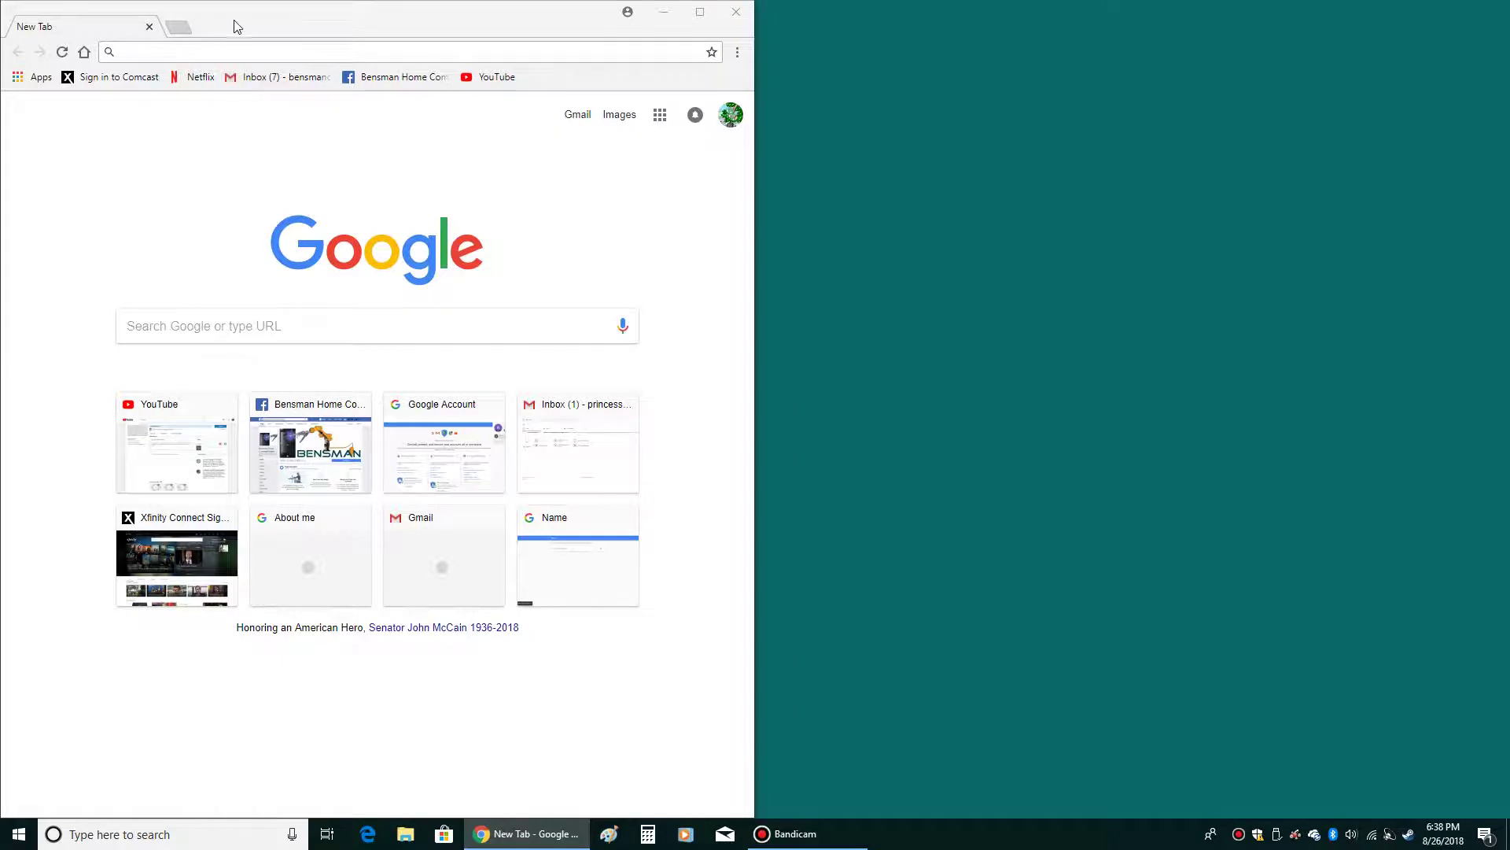
drag(229, 22, 962, 757)
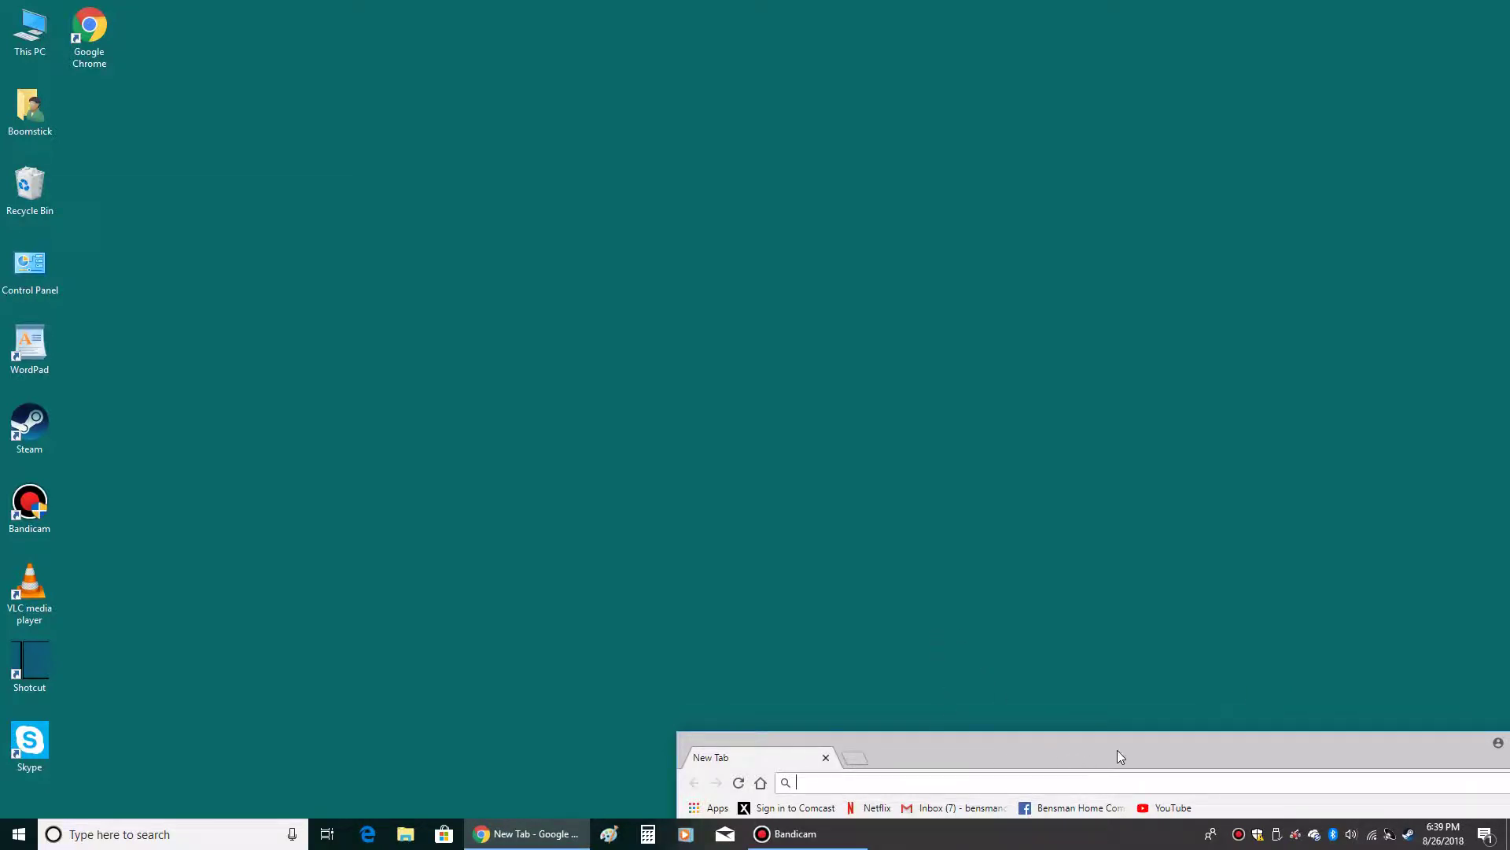
drag(1118, 753, 630, 38)
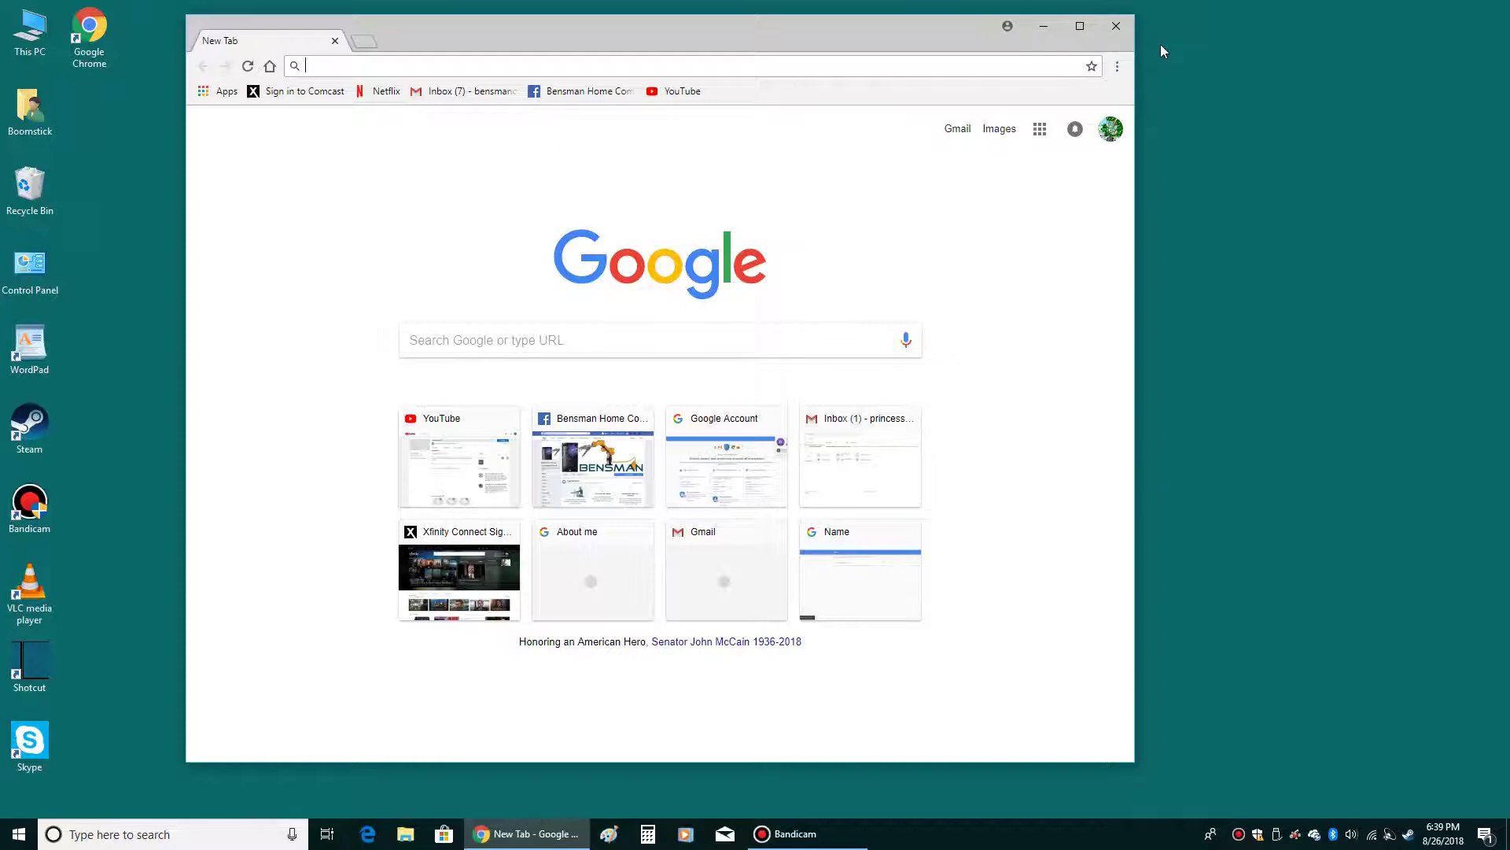
- Open File Explorer with Win+E, then close its Quick access window
key(super+e)
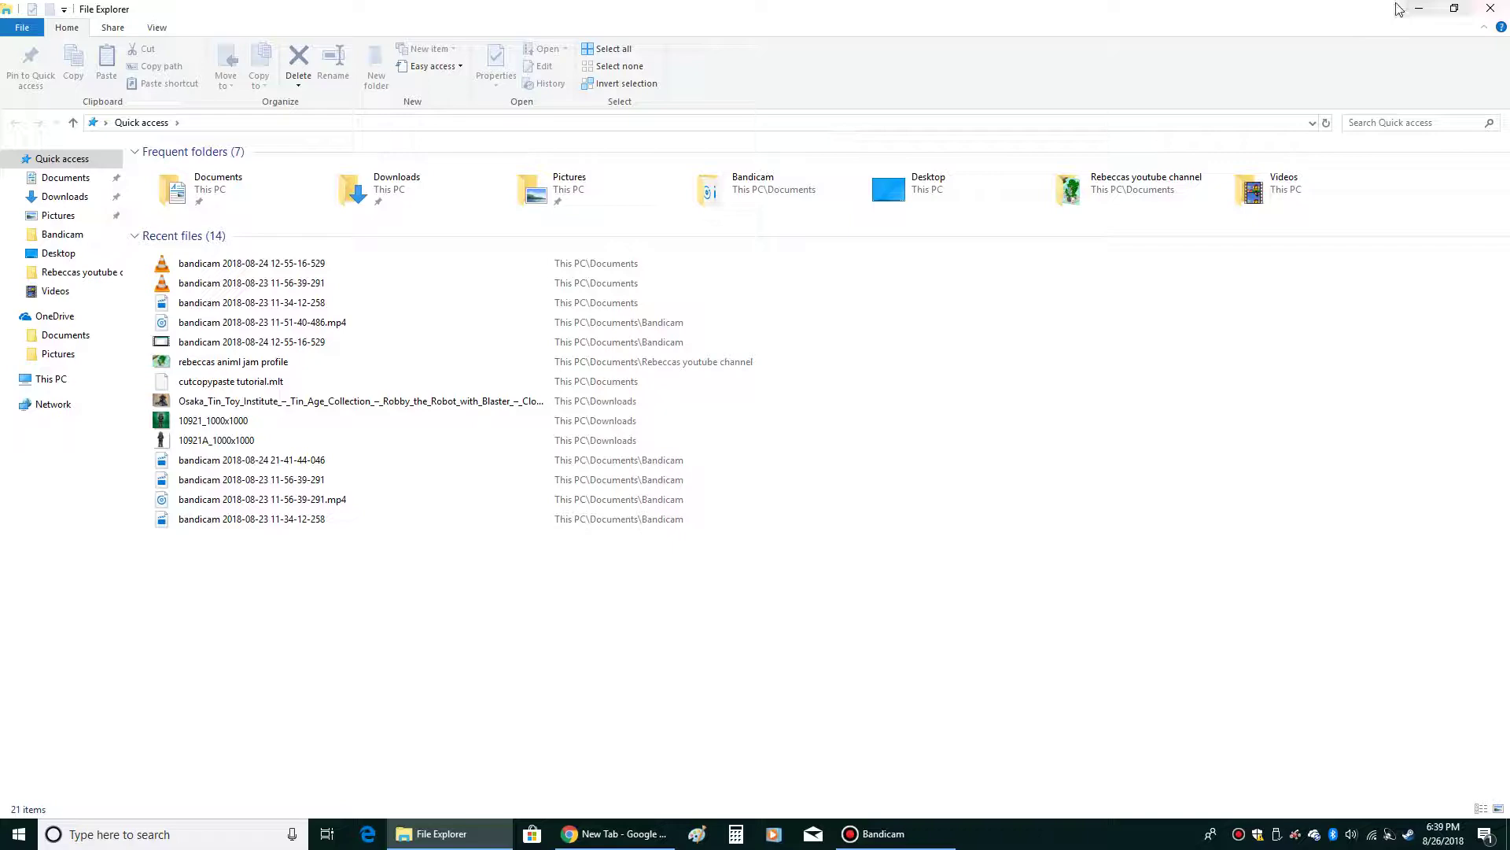
click(1496, 9)
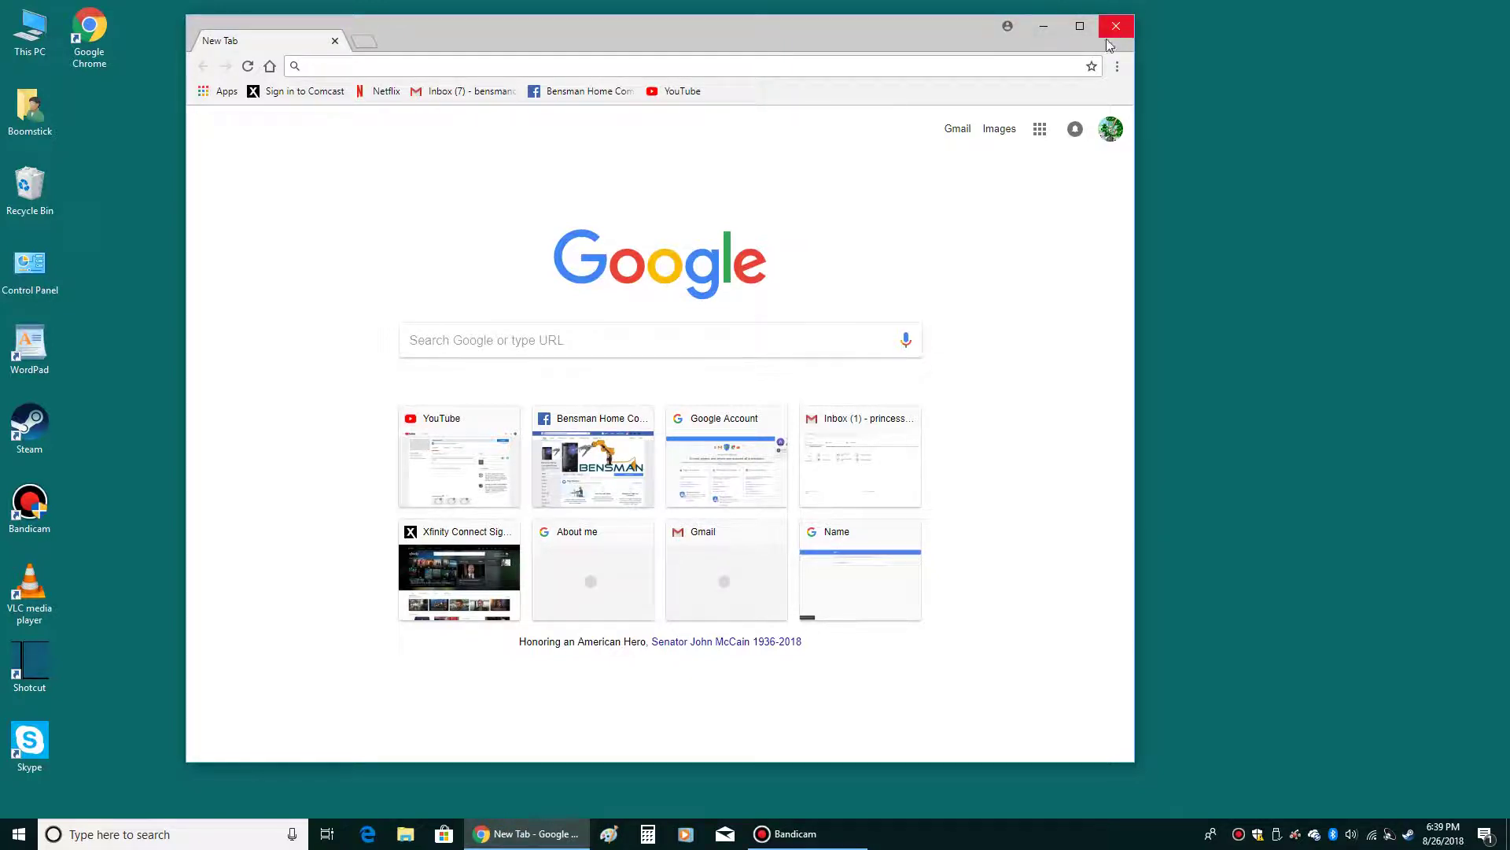
- Minimize and restore the Chrome window, maximize it, restore it down, then close it
click(1044, 27)
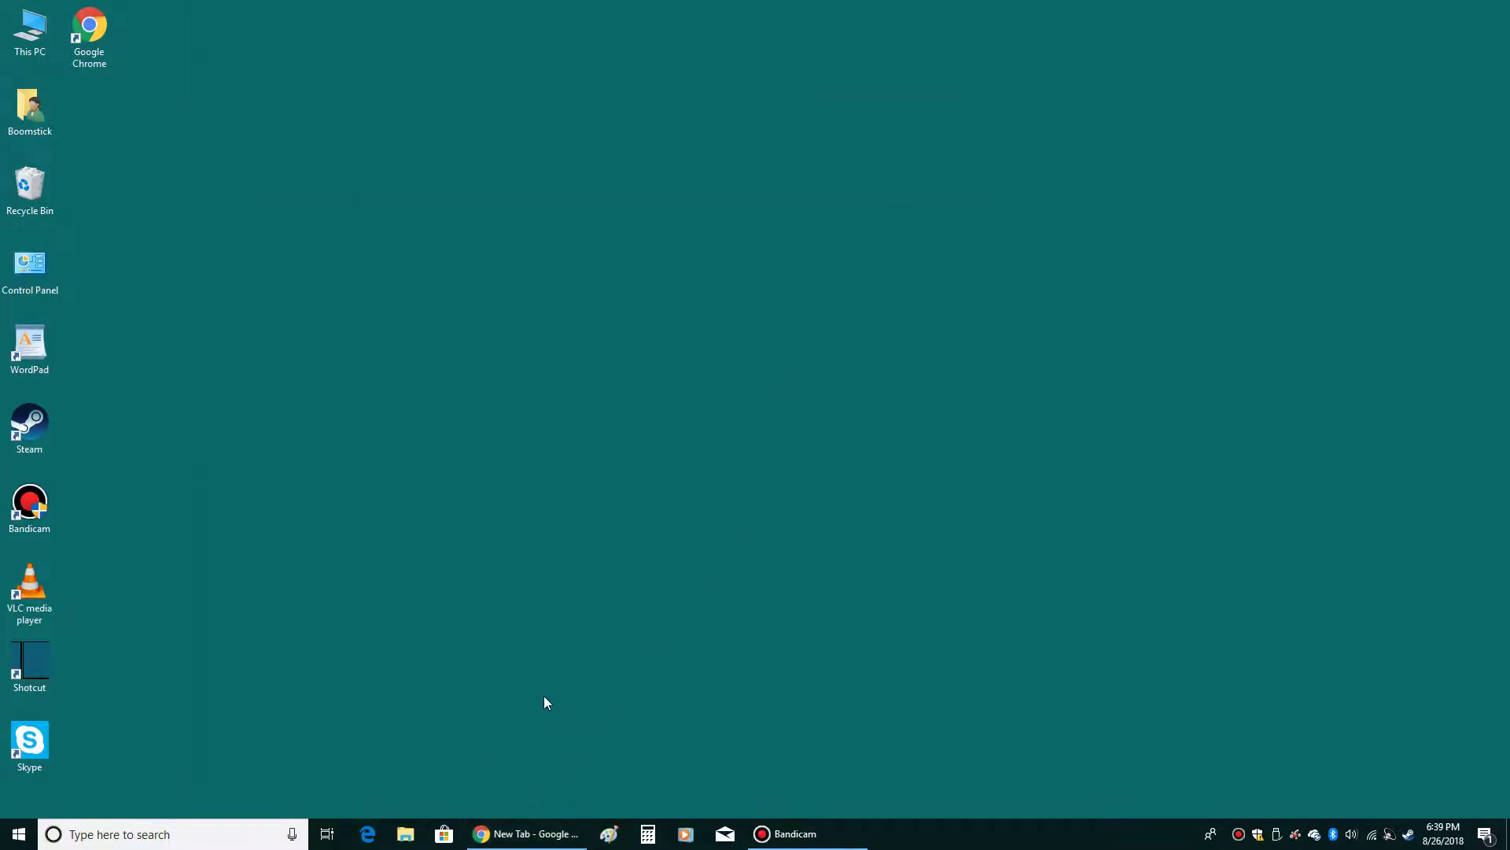
click(514, 836)
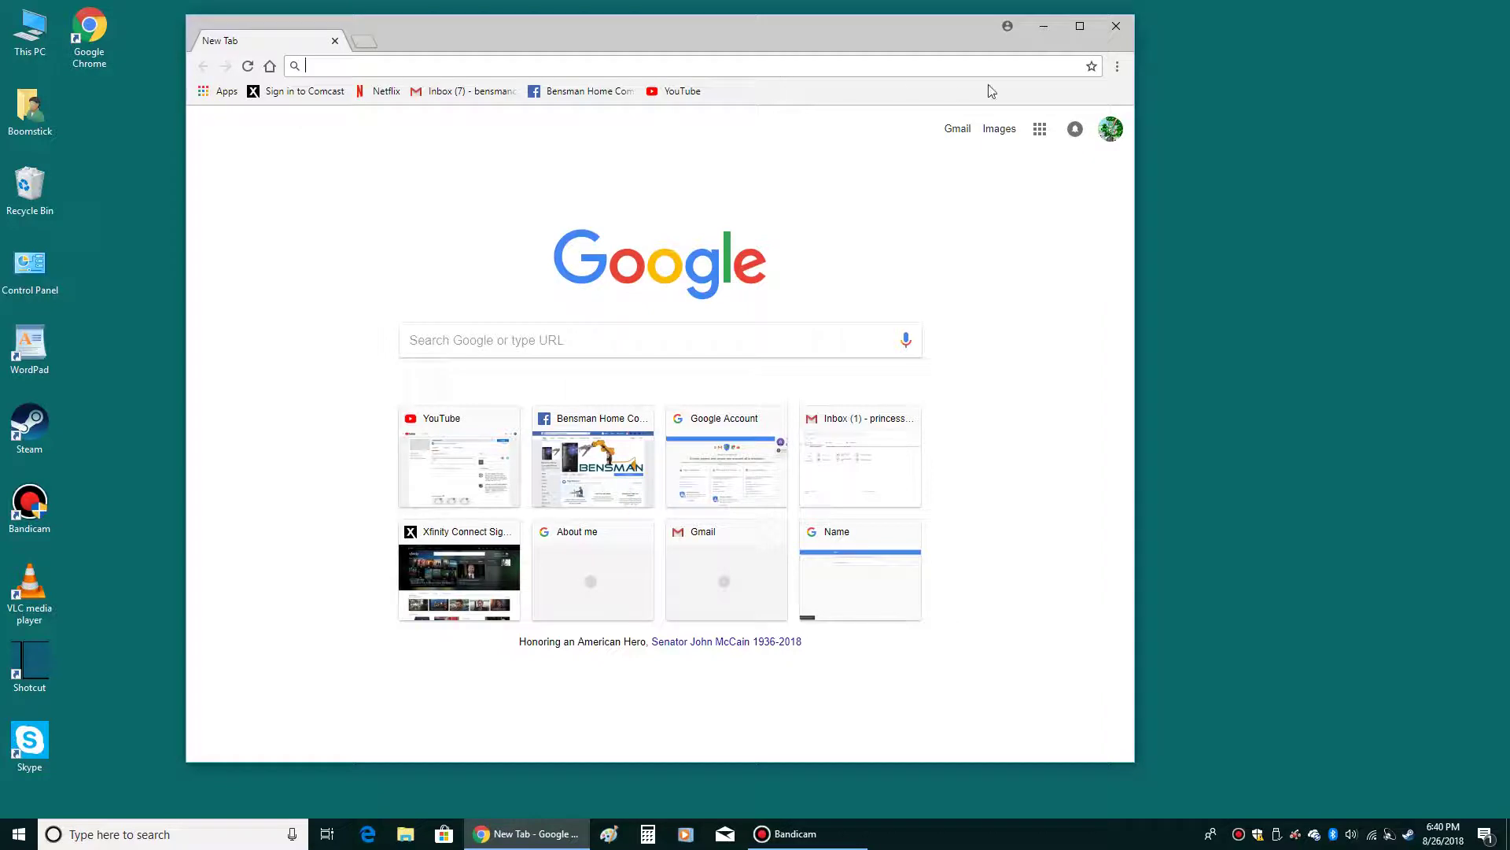
click(1081, 26)
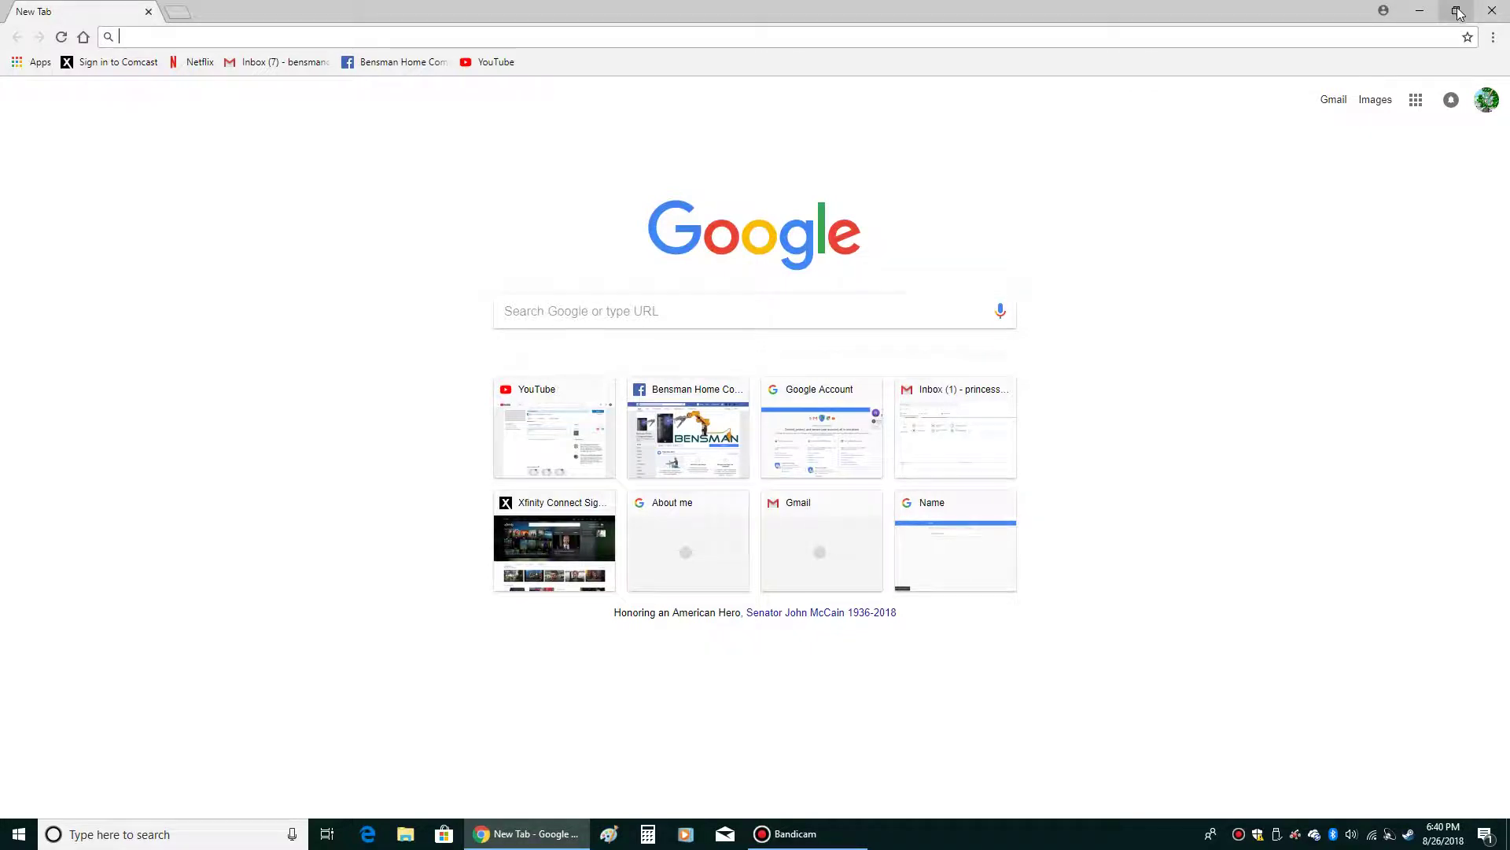
click(1457, 13)
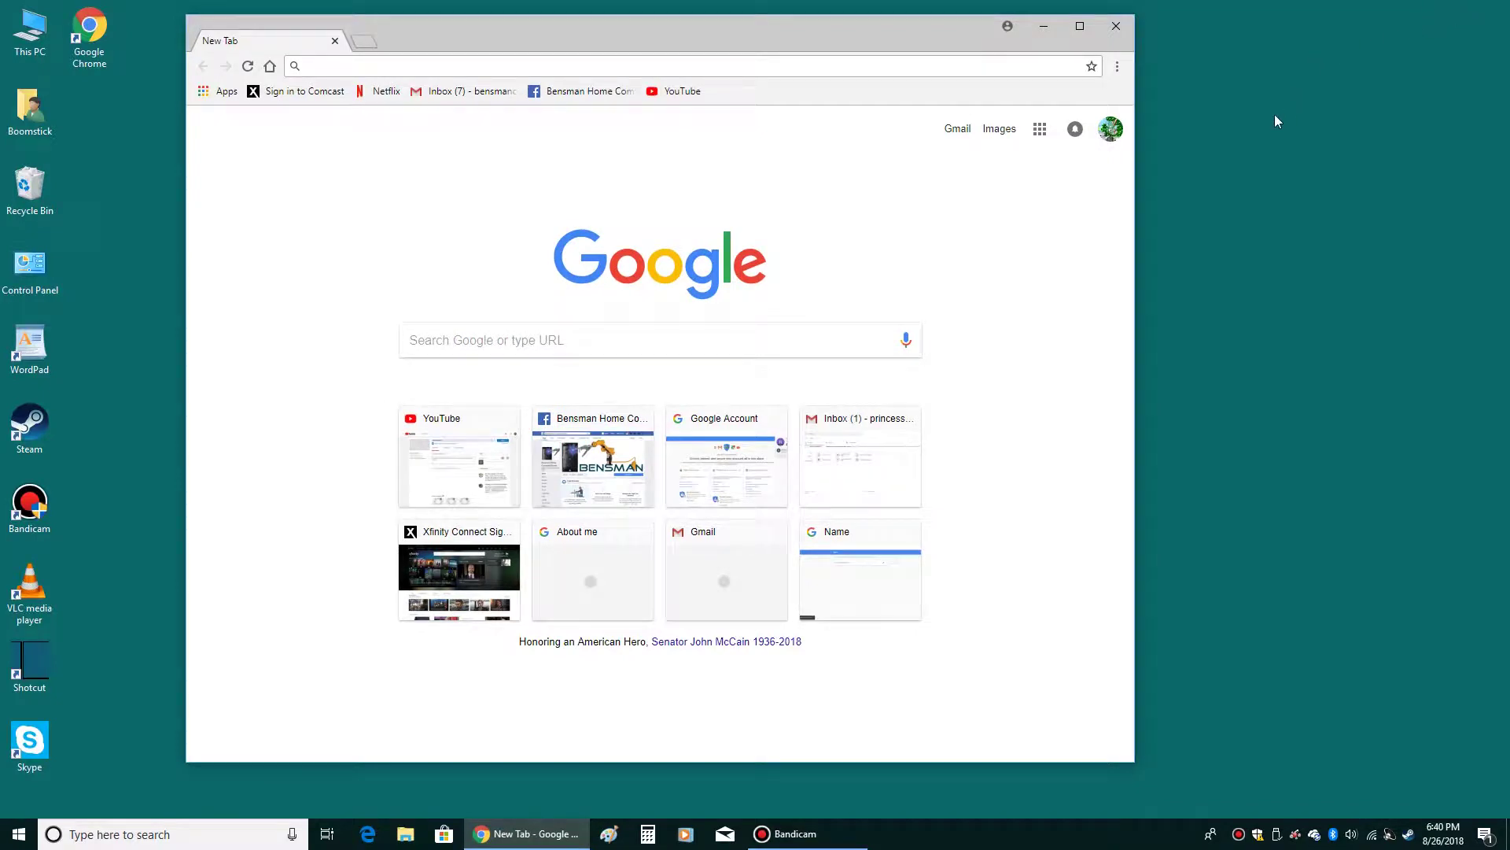
click(1115, 32)
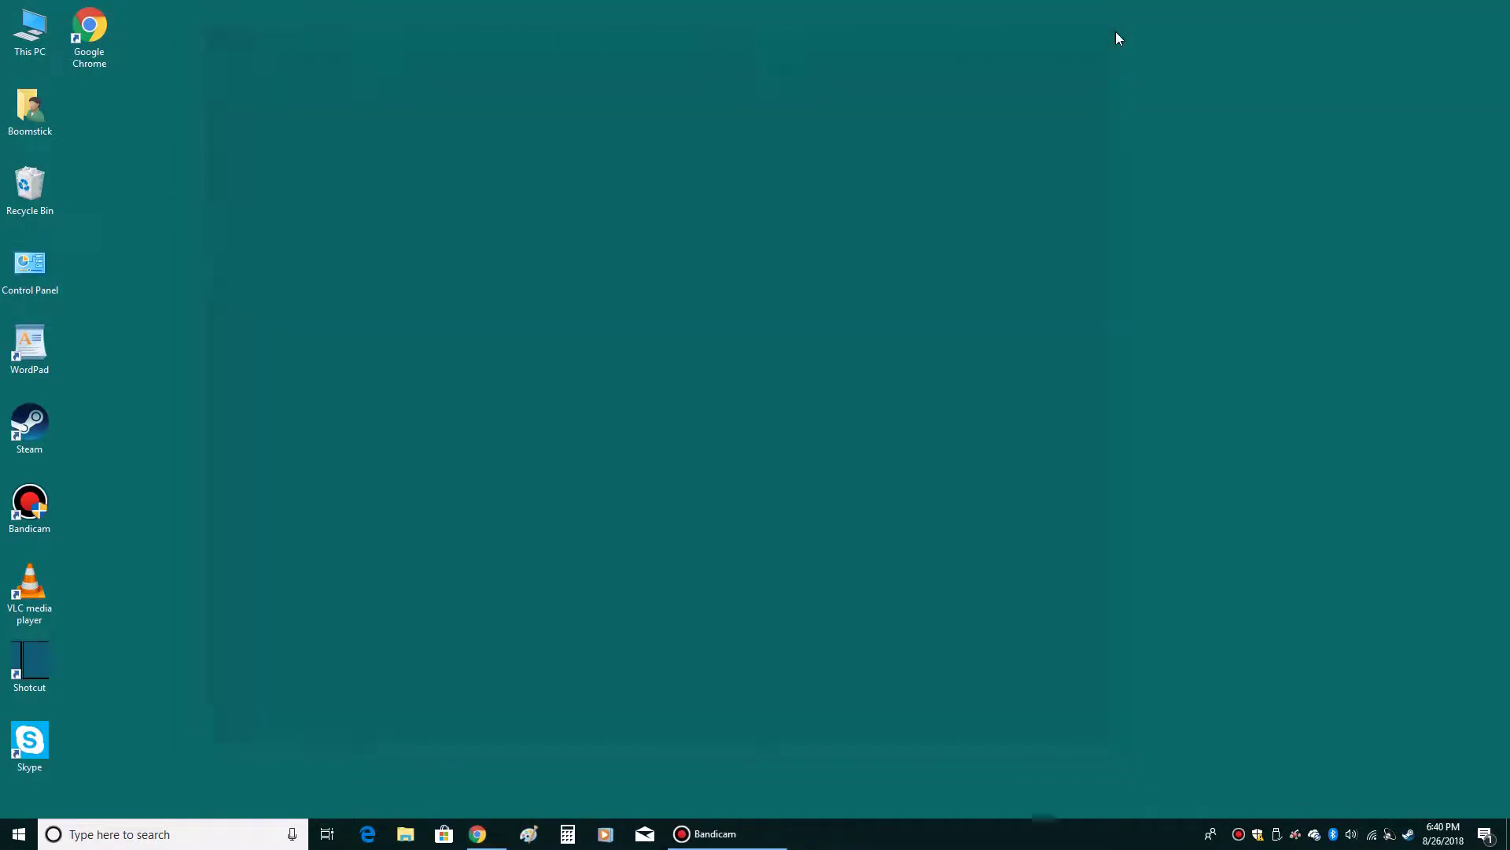
- Relaunch Chrome from the taskbar, minimize and restore it, then maximize and restore it down again
click(483, 834)
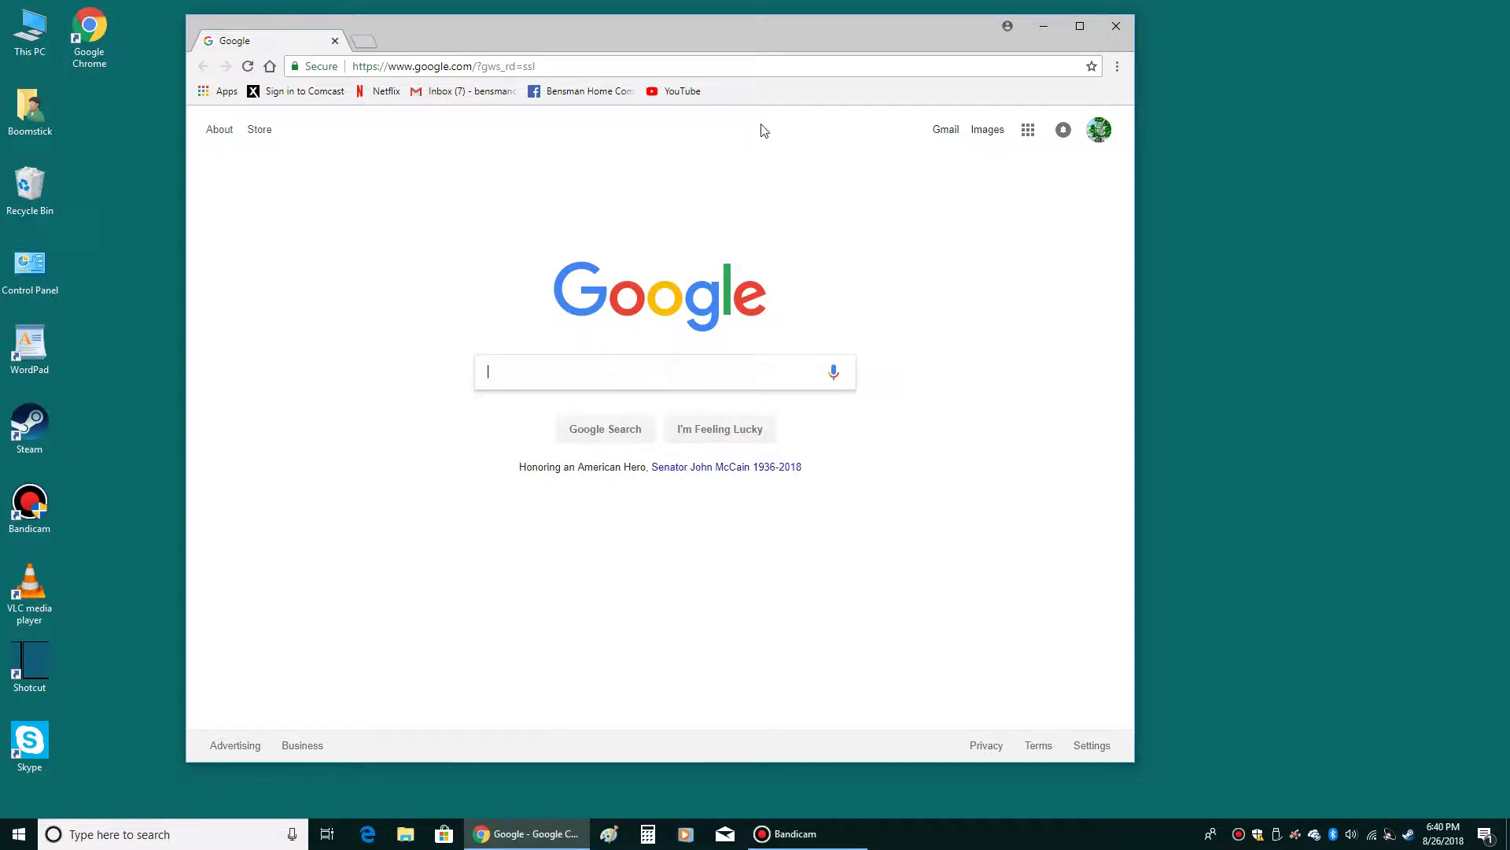
click(1045, 29)
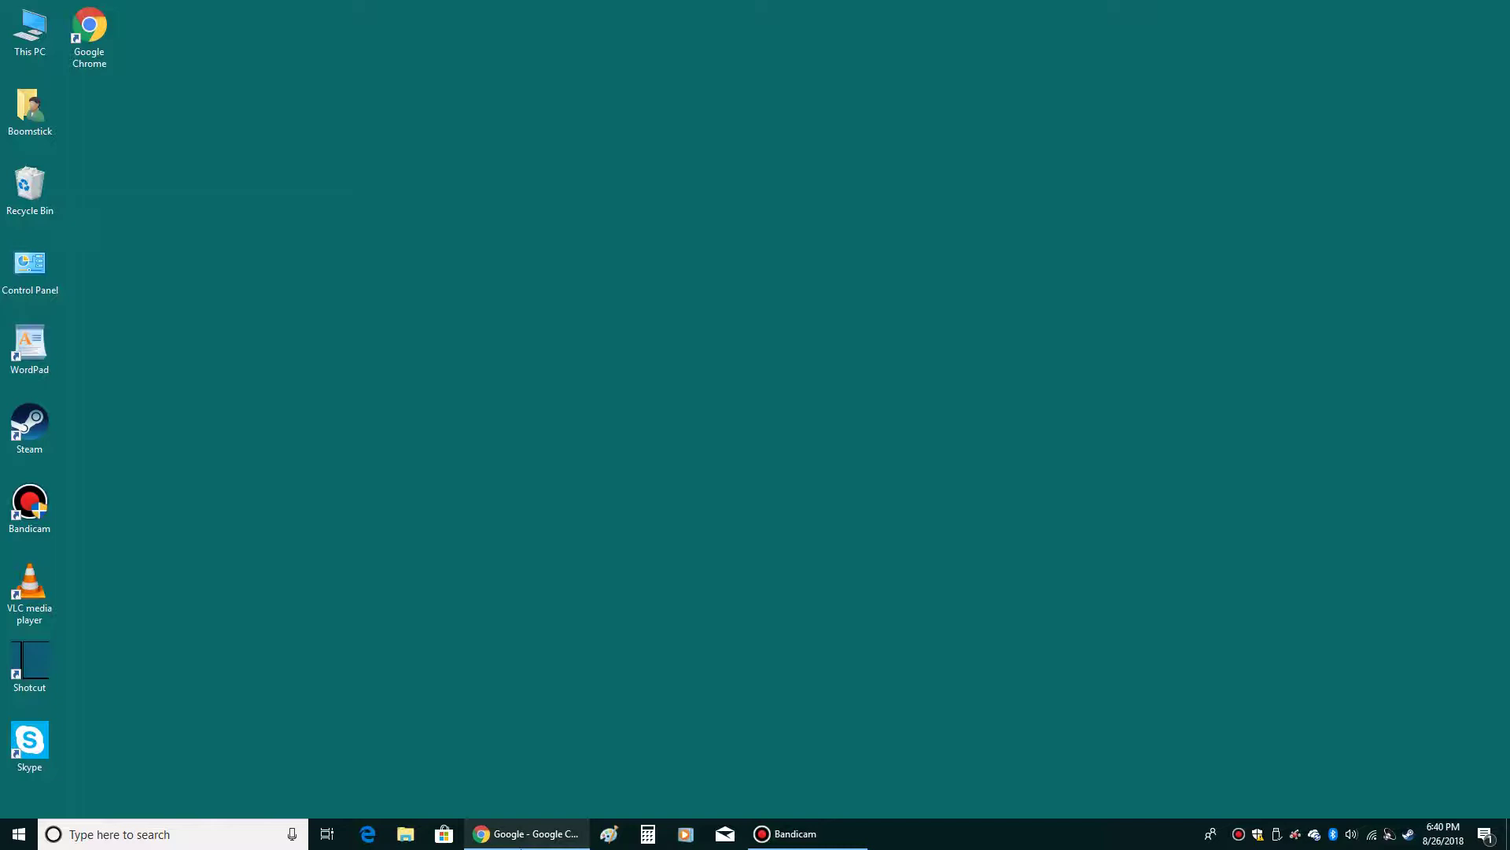
click(563, 832)
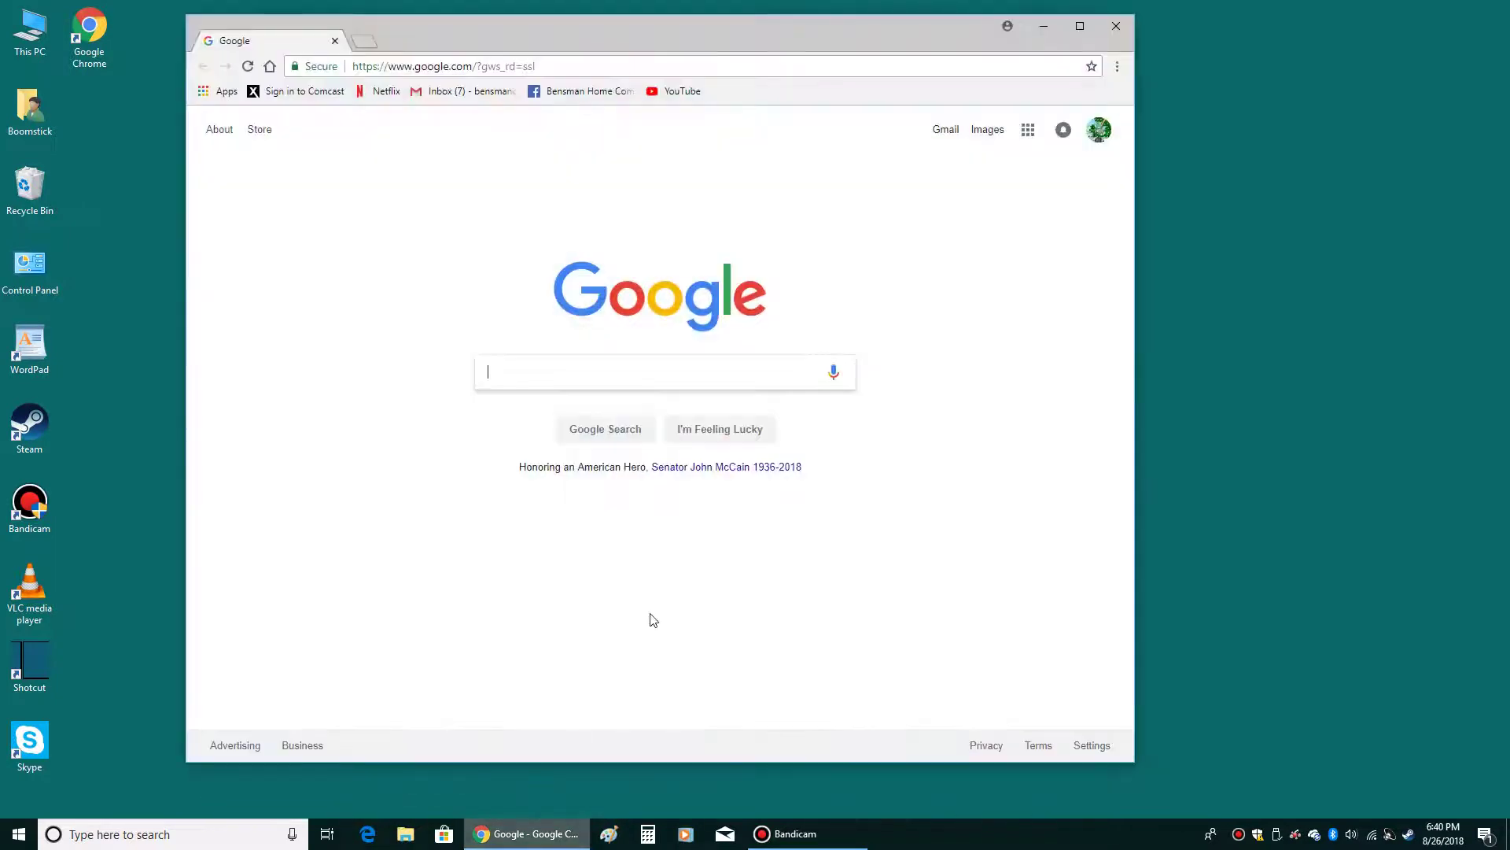
click(1080, 26)
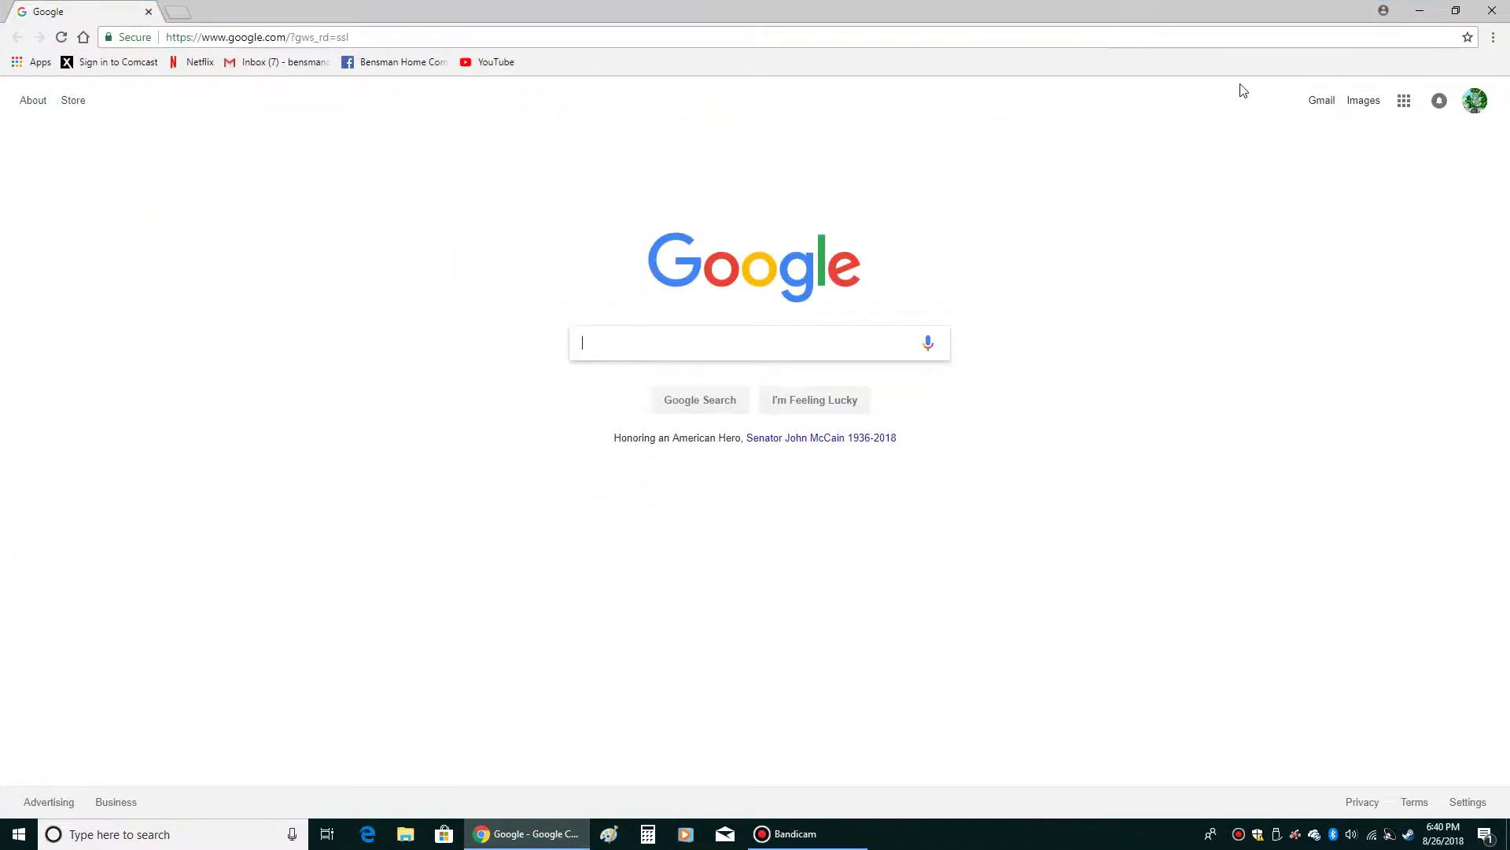
click(1456, 13)
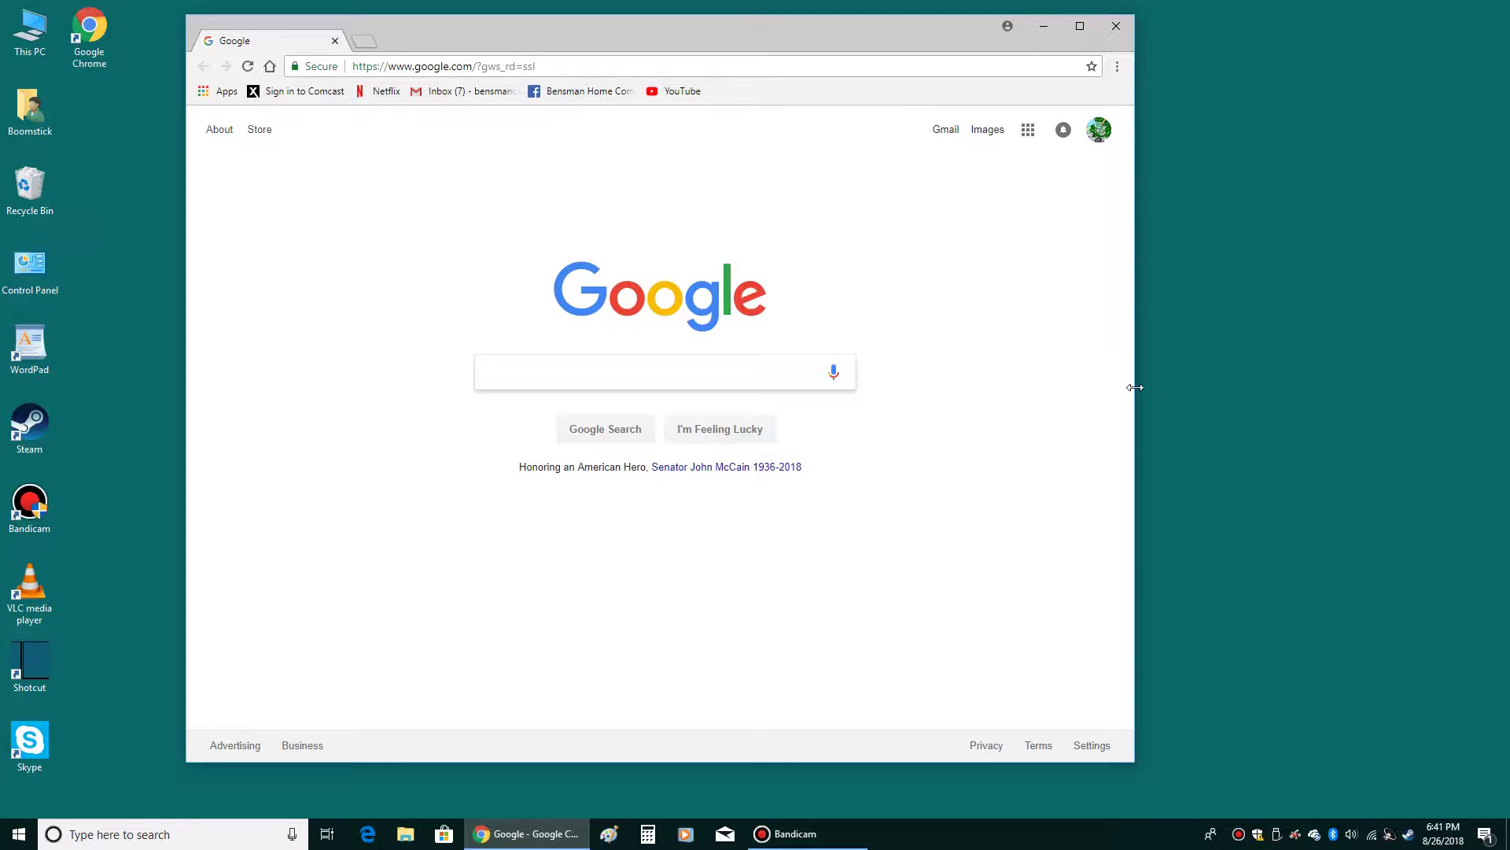
- Drag the window's right, corner, left, top and bottom edges into a small narrow box, then maximize and restore it
drag(1135, 387, 1073, 395)
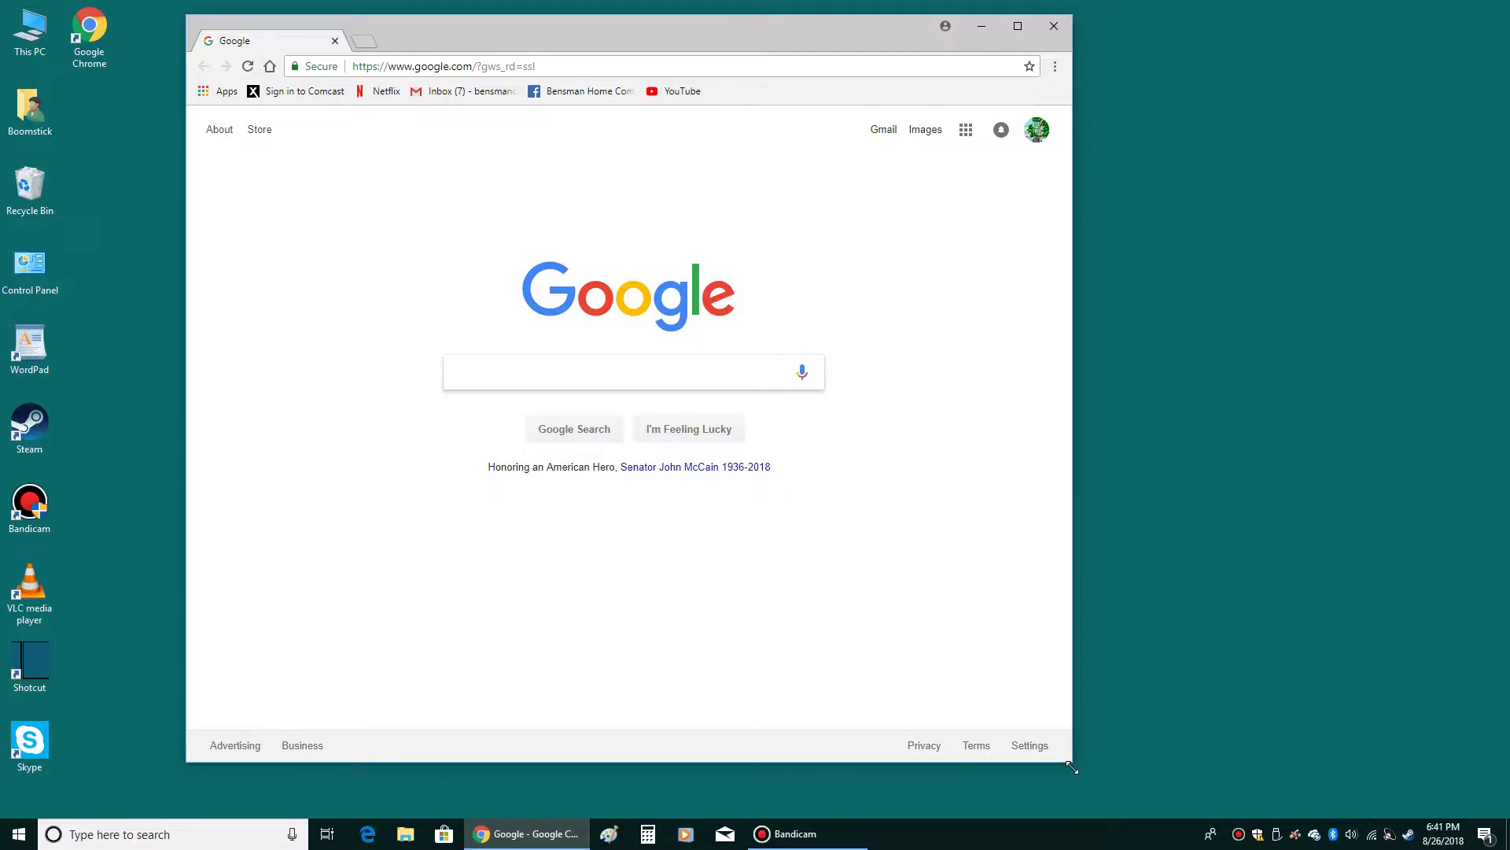
drag(1072, 767, 1030, 744)
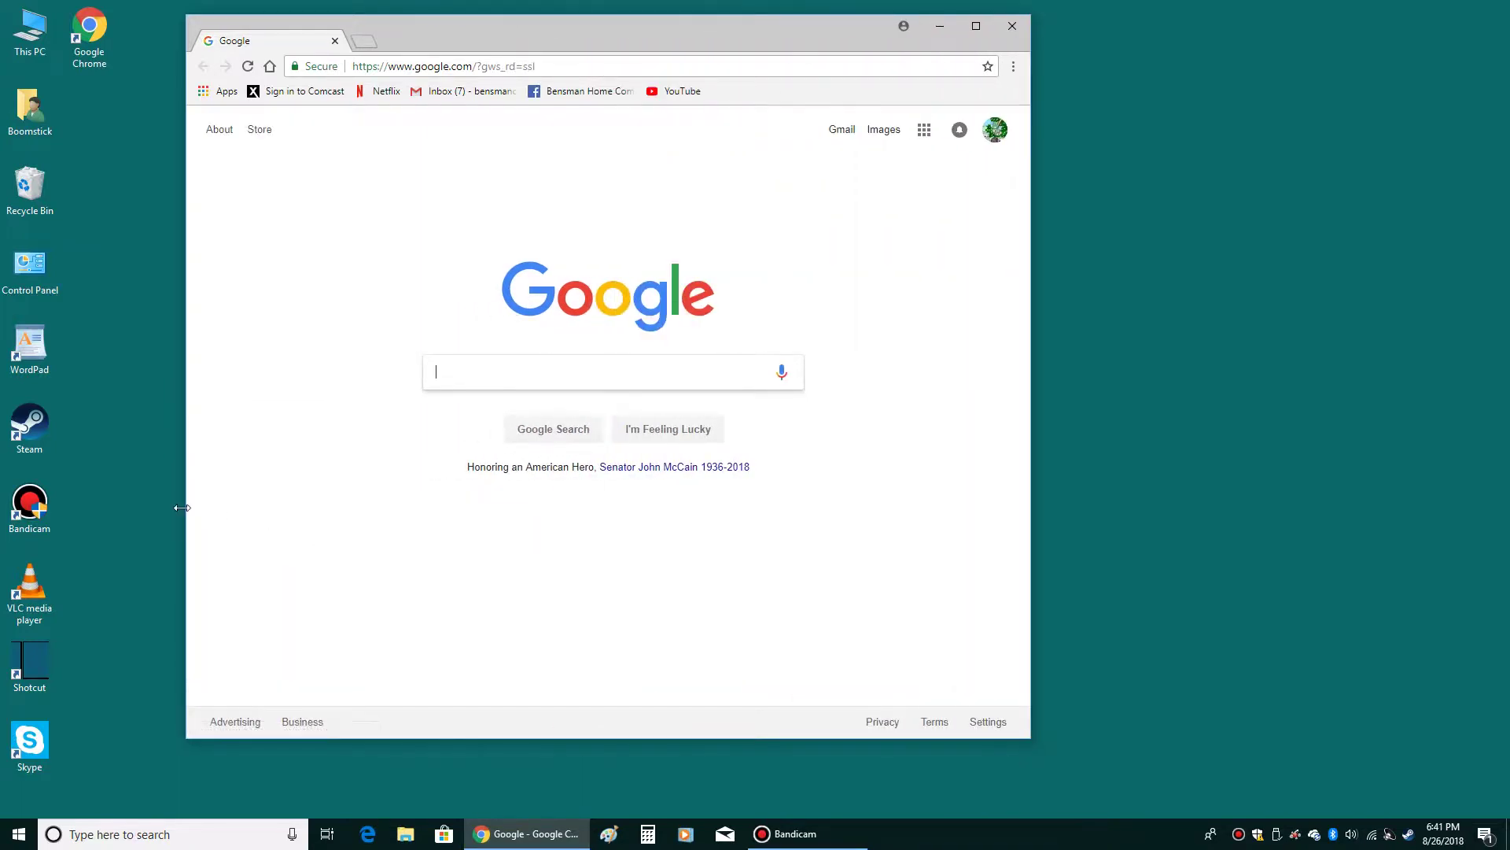
drag(186, 506, 130, 513)
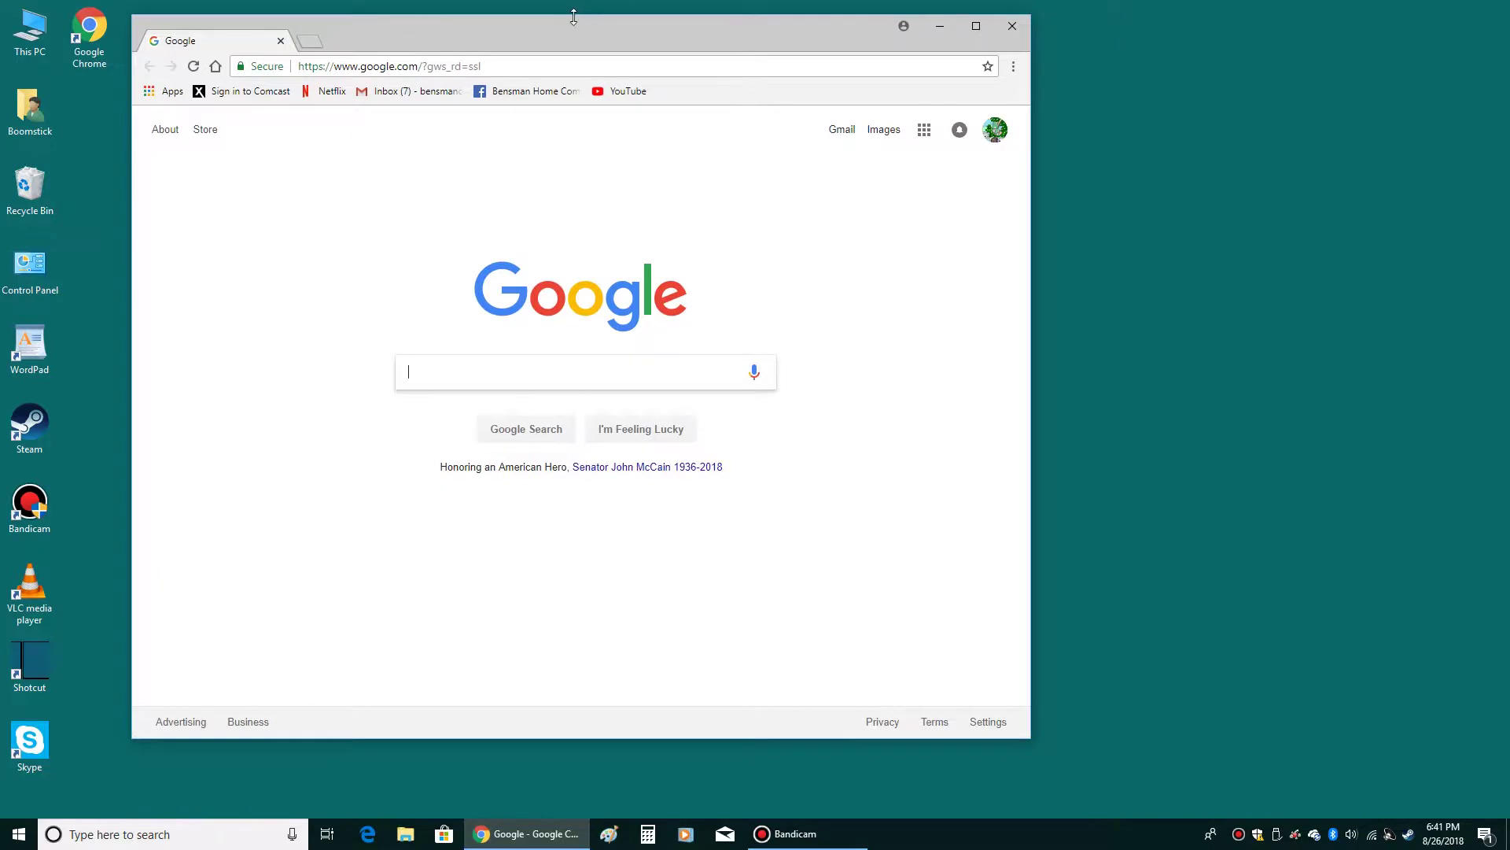
drag(574, 16, 575, 71)
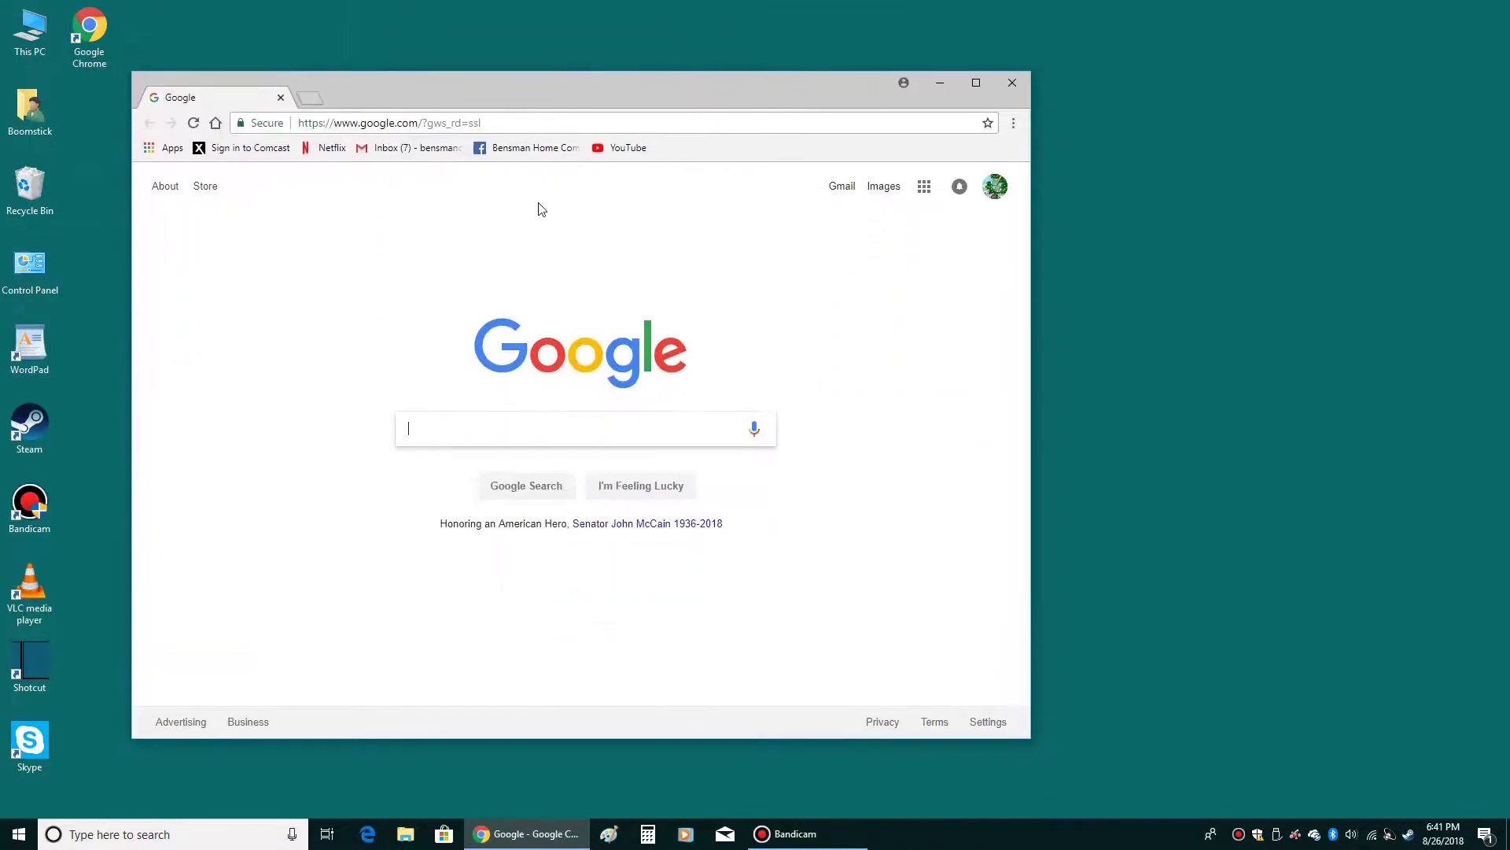
drag(529, 738, 566, 554)
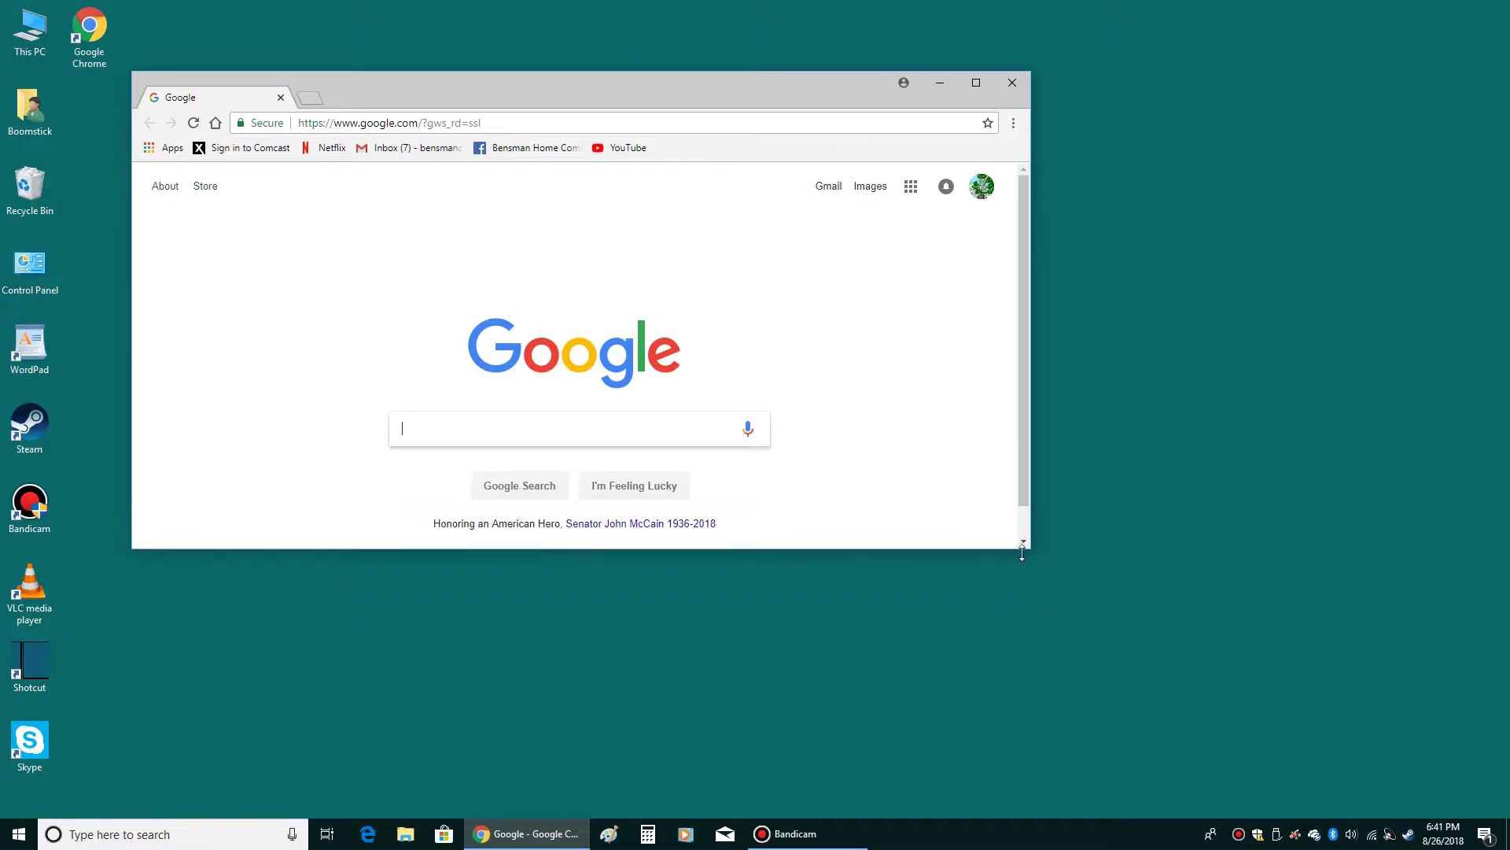
drag(1029, 548, 426, 549)
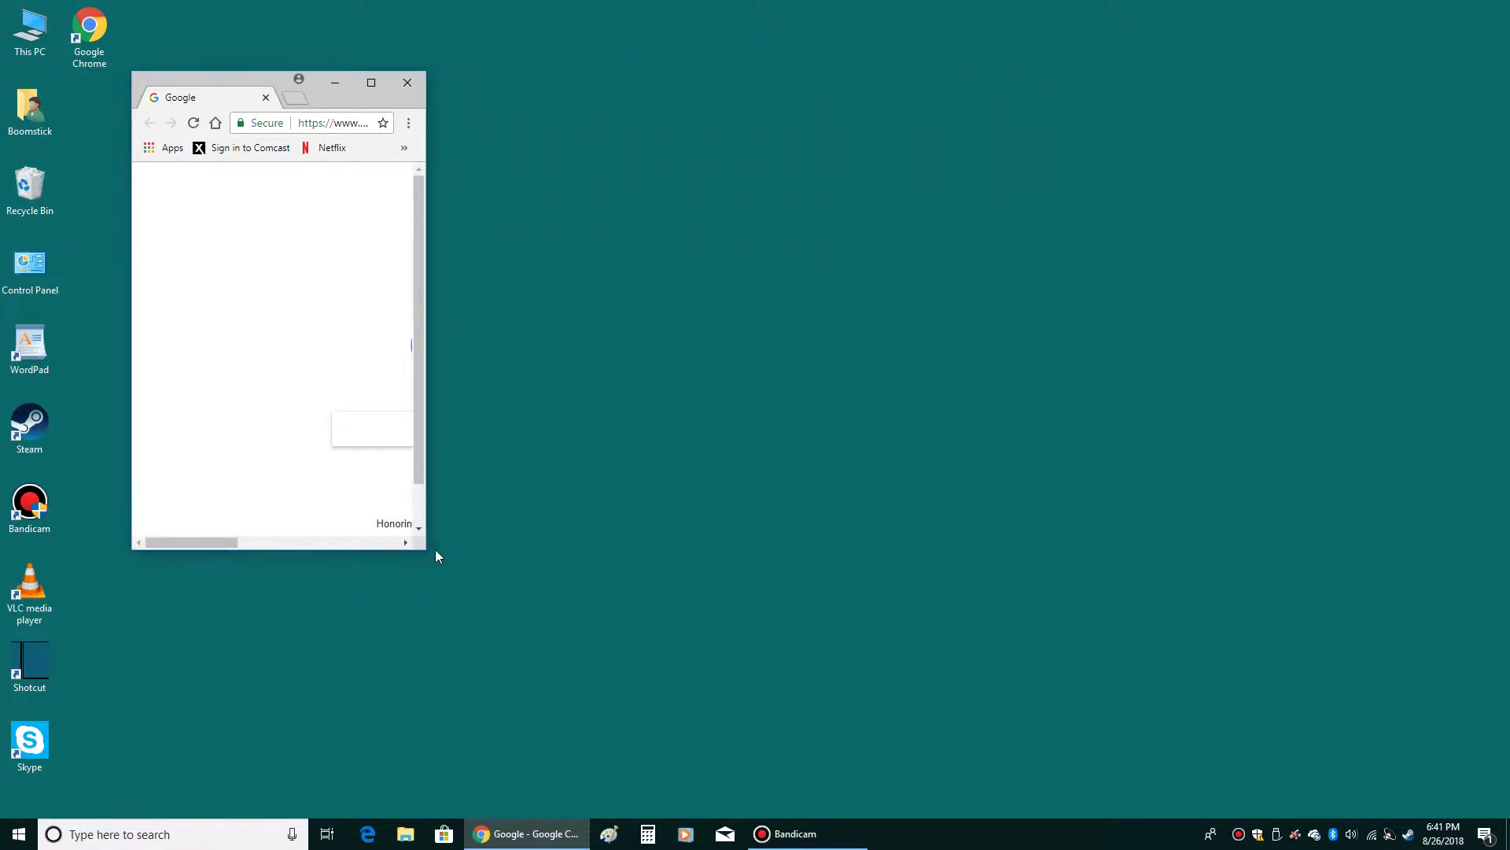
click(370, 83)
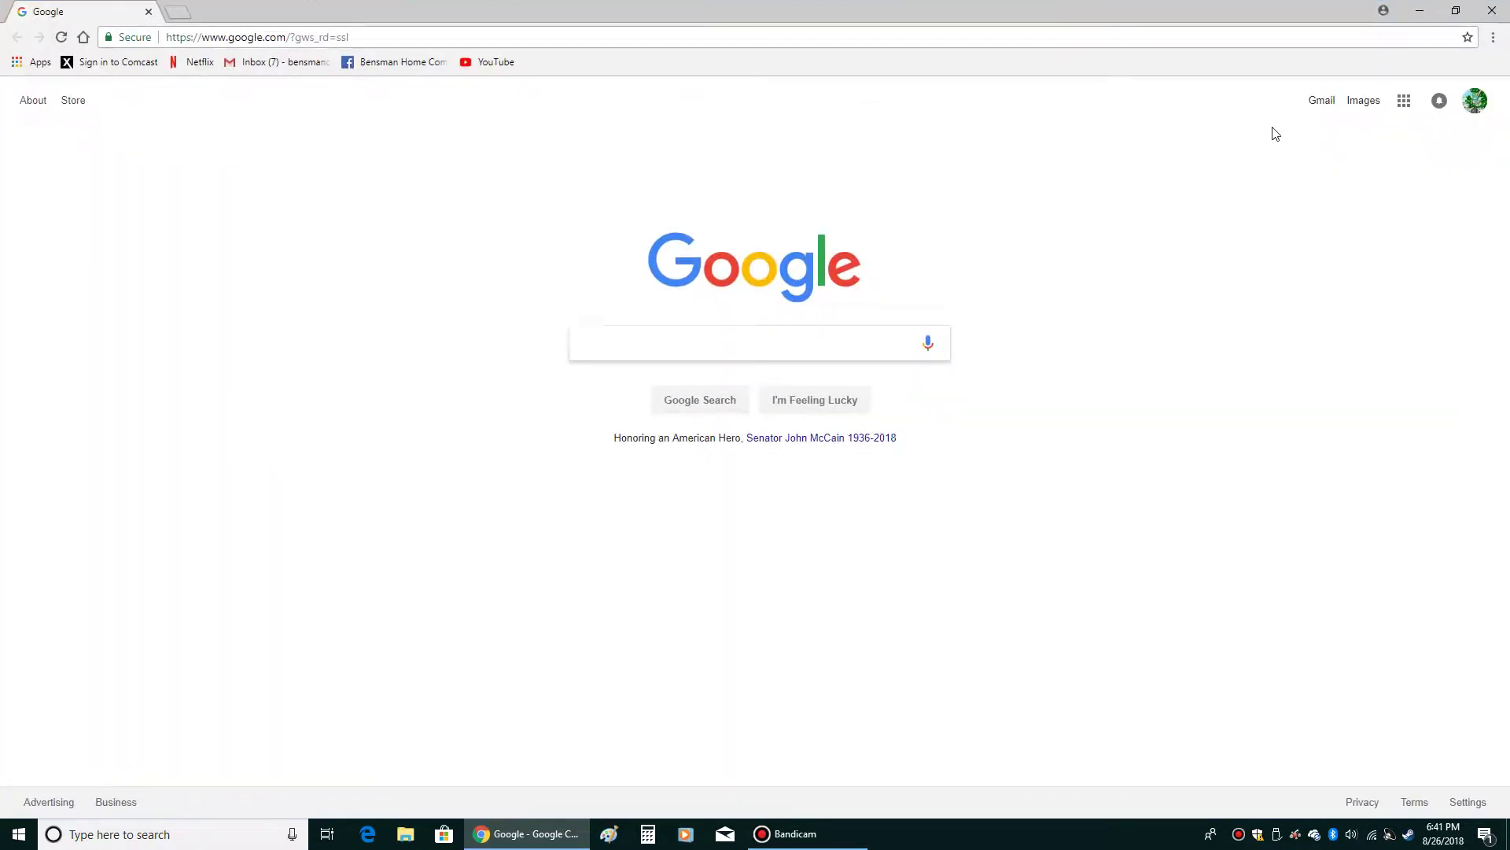
click(1456, 12)
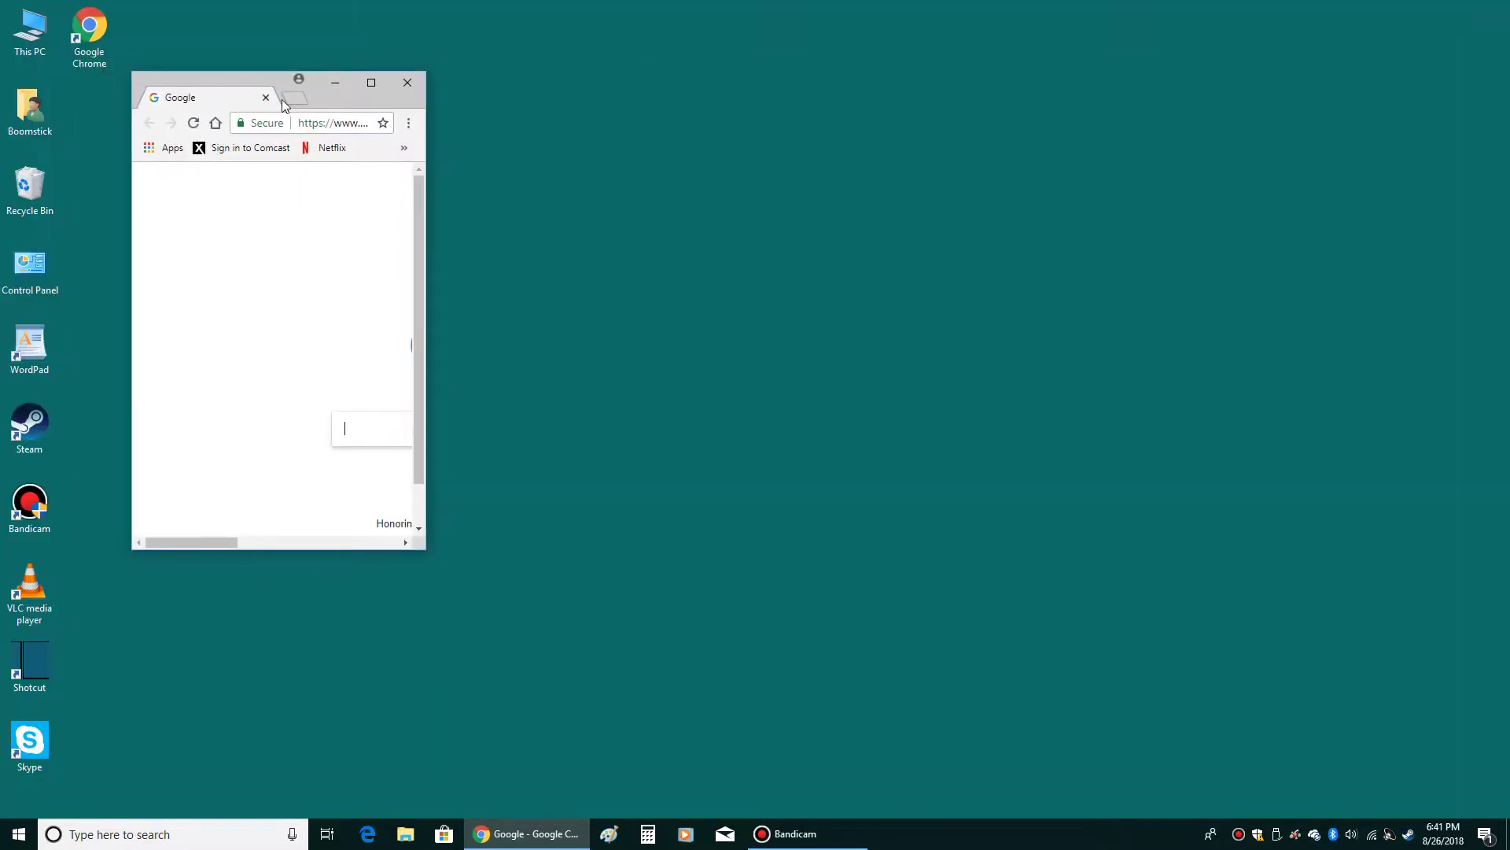
- Place the window in the top-left, stretch it over the left half, and open a second window from the taskbar icon
drag(266, 82, 133, 18)
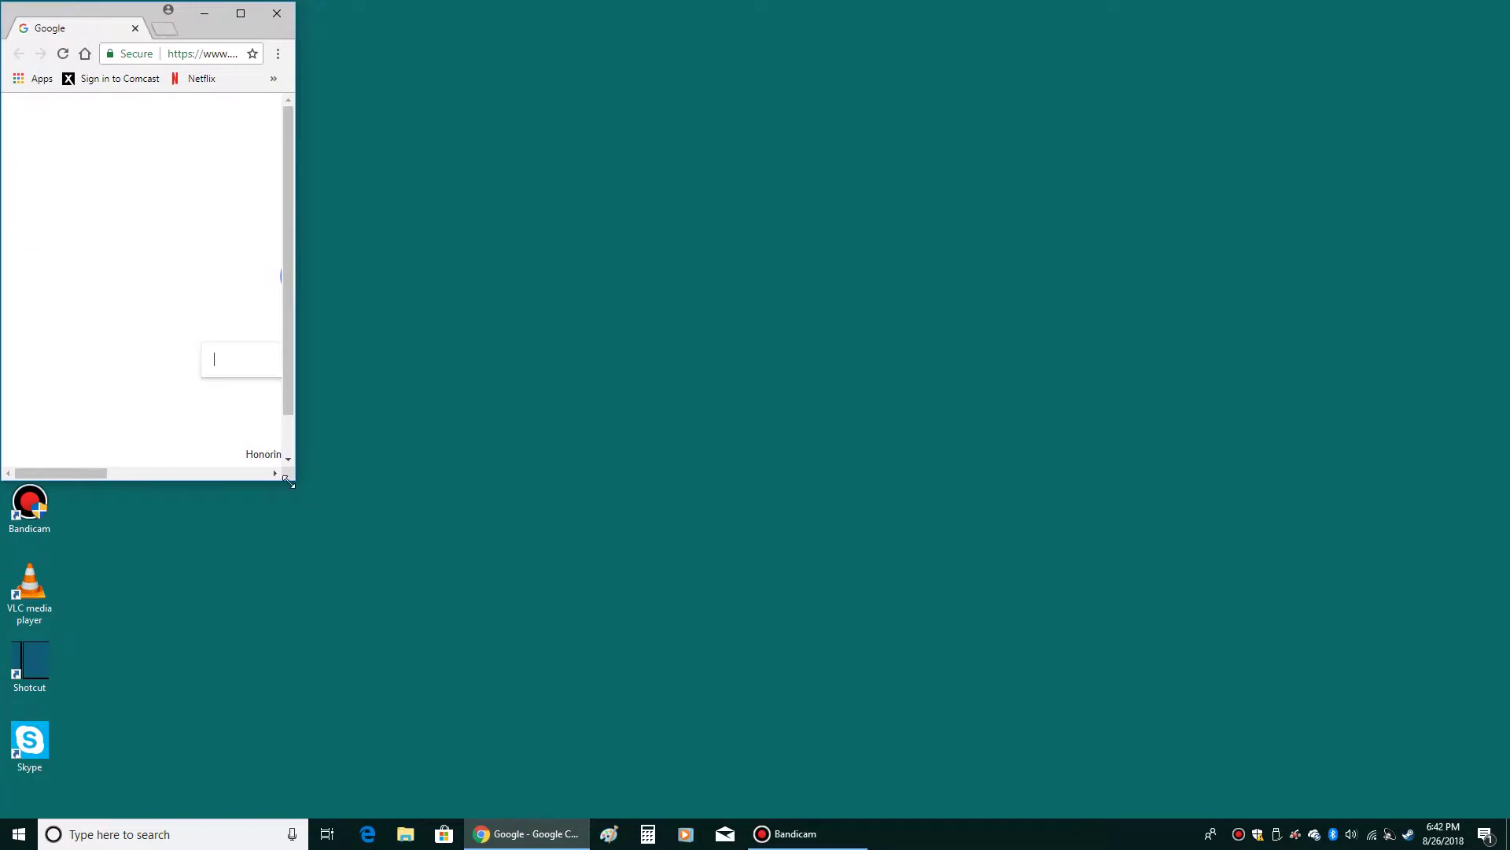
drag(288, 482, 769, 822)
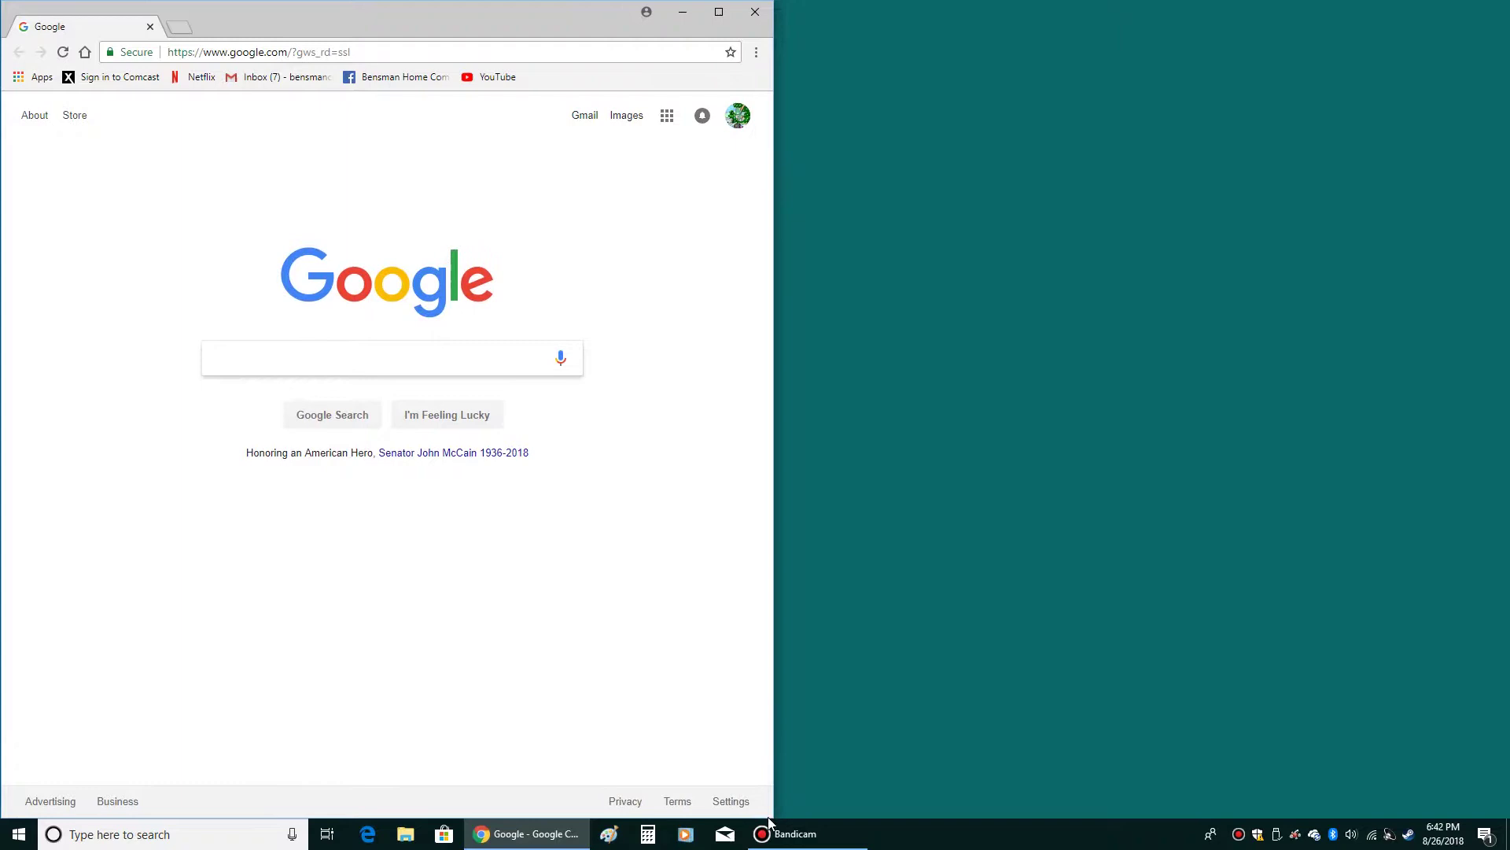
right_click(526, 841)
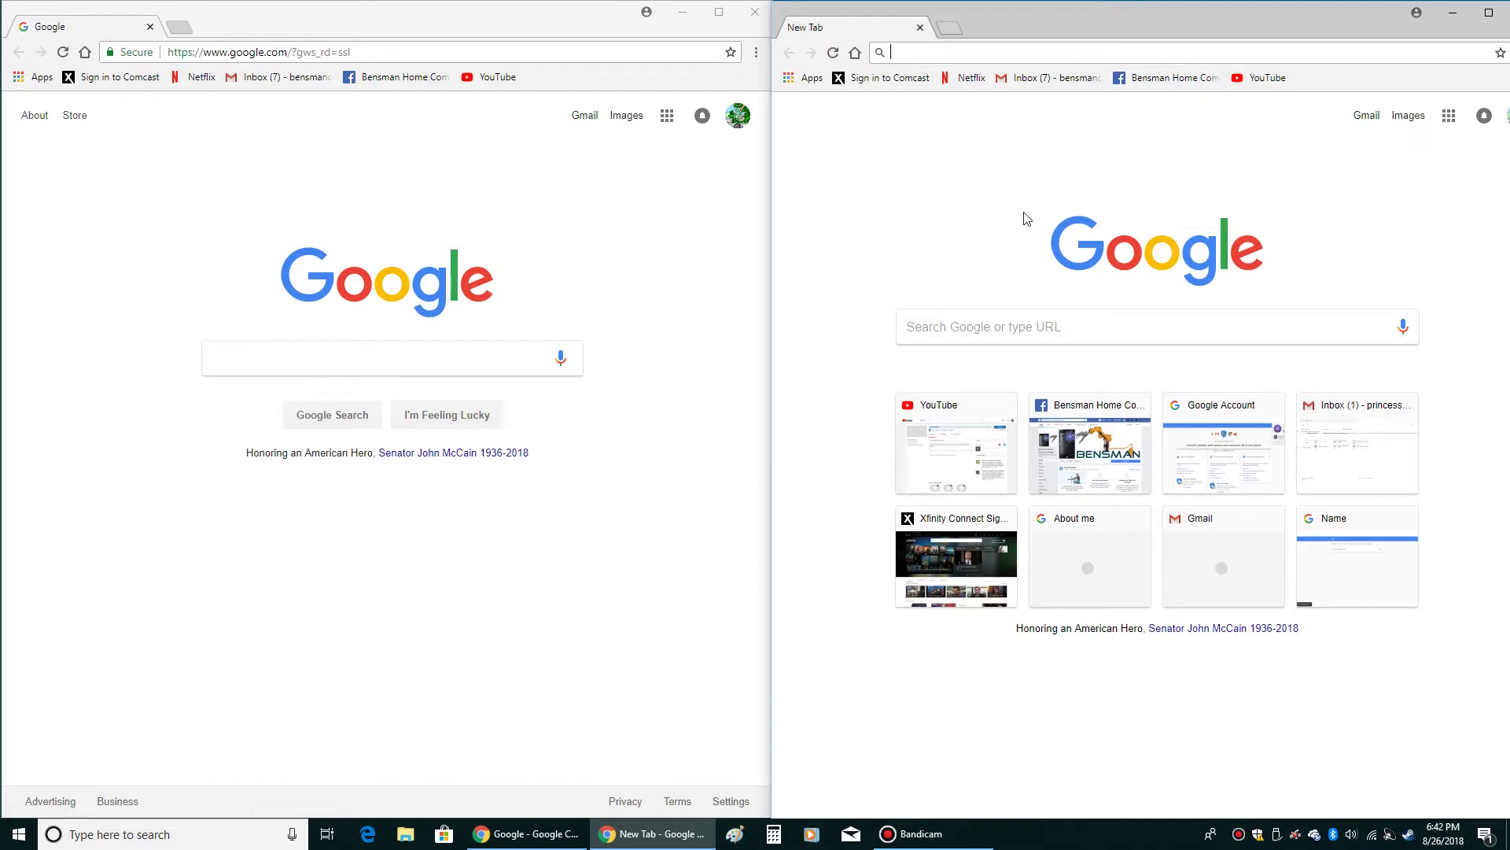
- Close the left Google window, shift the New Tab window toward the centre, then close it
click(753, 12)
drag(909, 1, 760, 14)
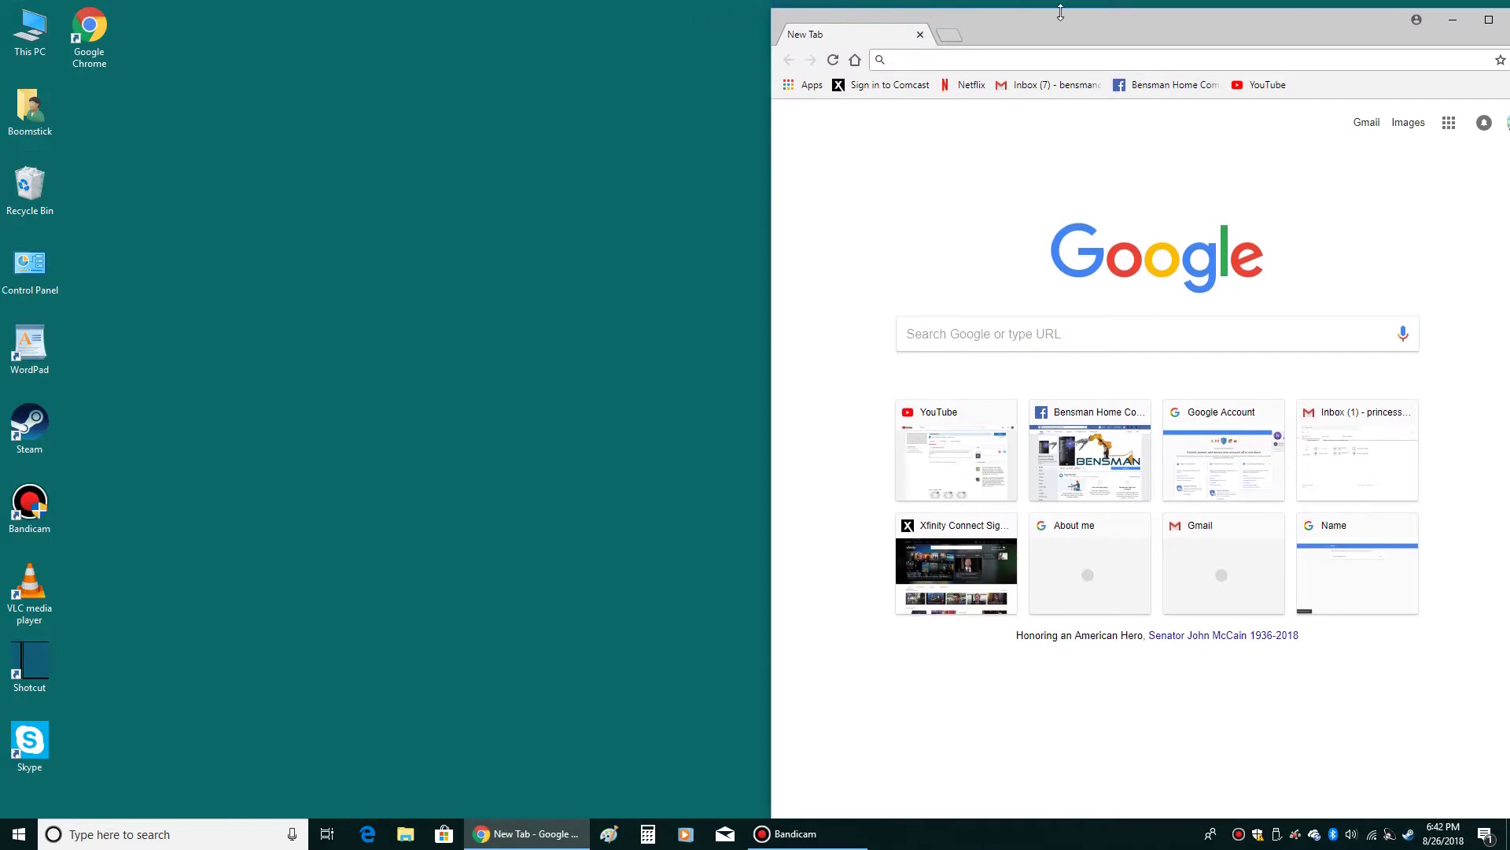
drag(1054, 36, 737, 33)
click(1204, 30)
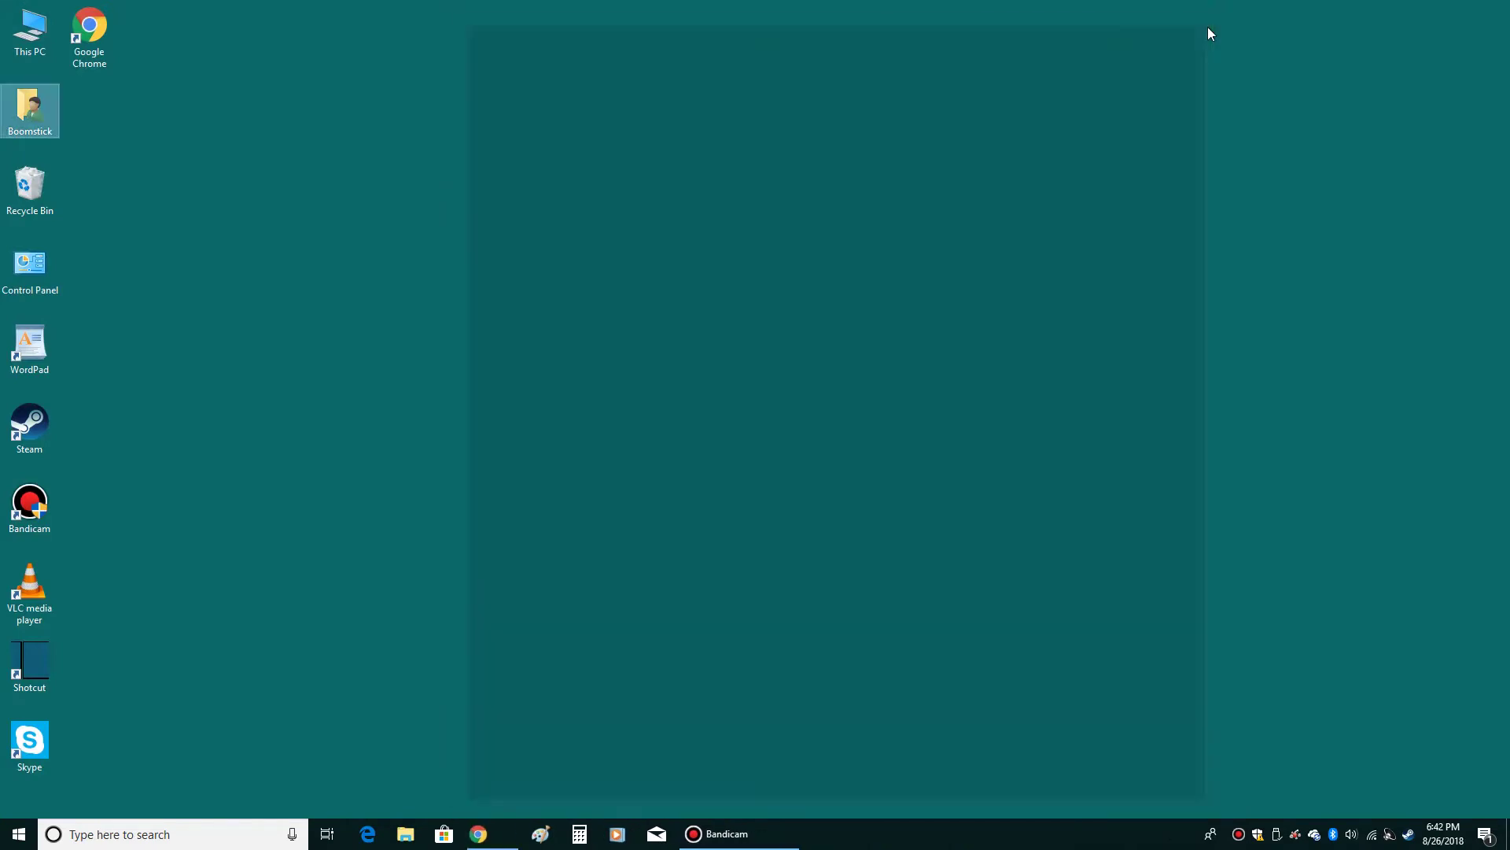